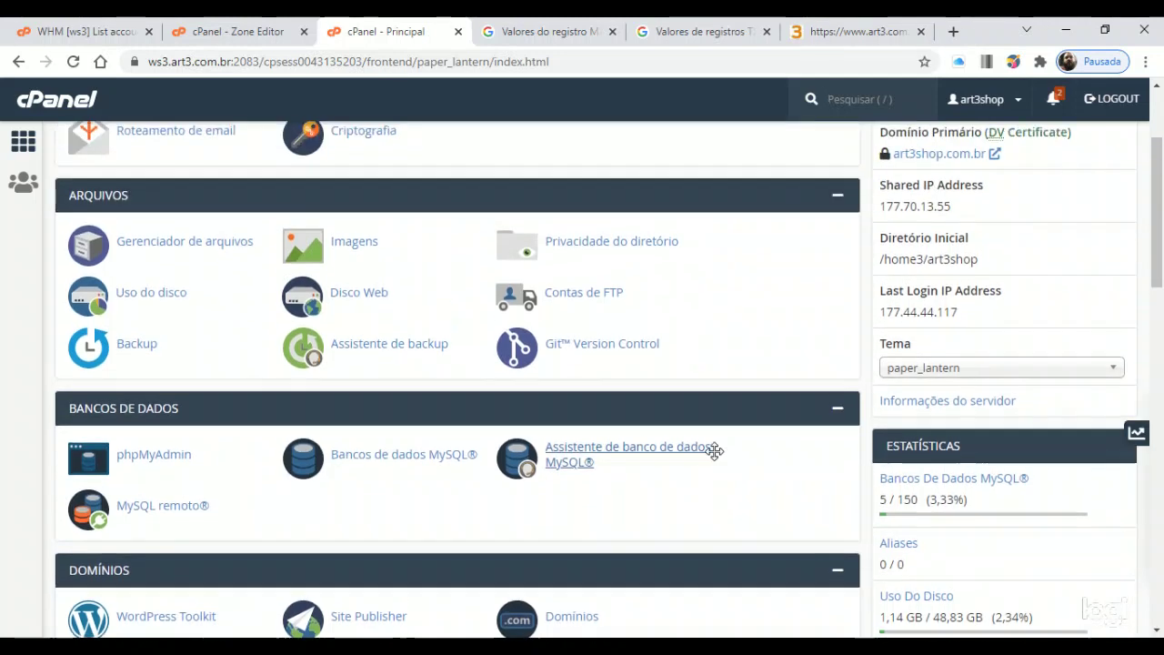
Dismiss the Wi-Fi notification and bring up the MySQL Database Wizard (Assistente de banco de dados MySQL)
{"action": "key", "text": "slash"}
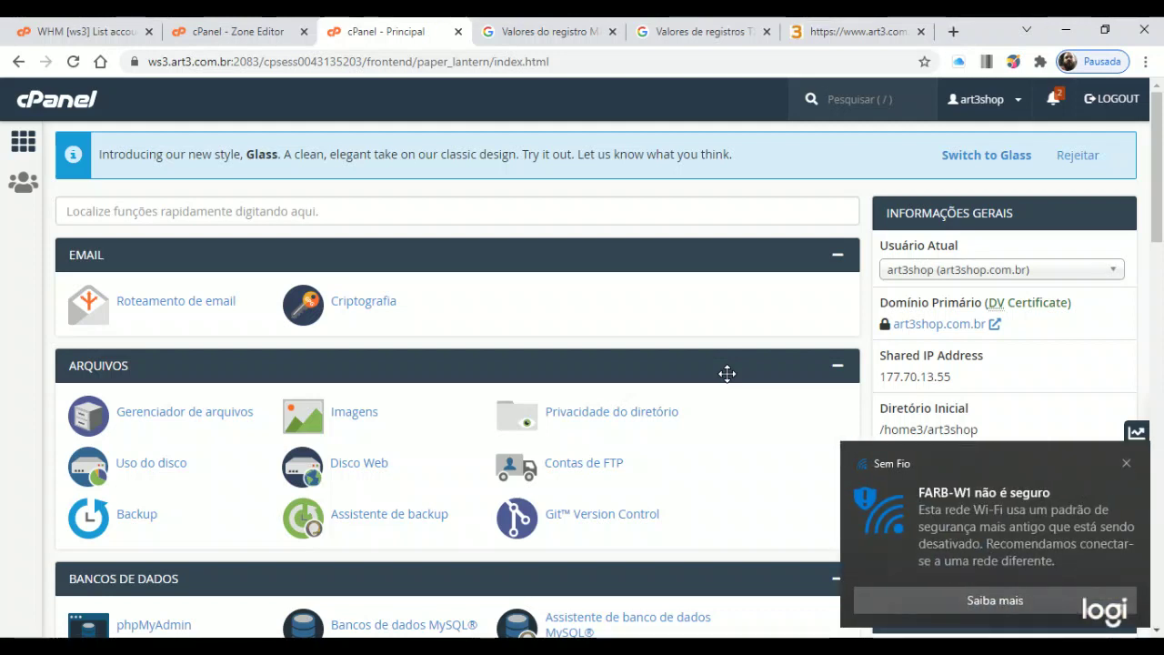
{"action": "left_click", "coordinate": [1126, 463]}
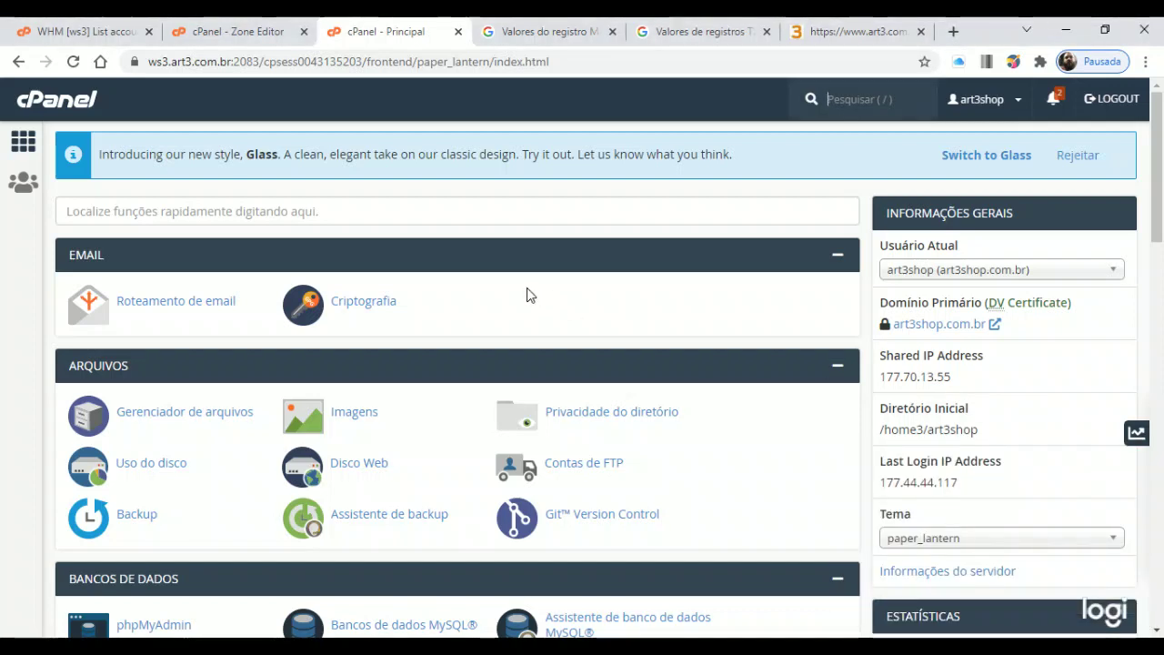
{"action": "scroll", "coordinate": [515, 304], "scroll_direction": "down", "scroll_amount": 3}
{"action": "scroll", "coordinate": [515, 304], "scroll_direction": "down", "scroll_amount": 1}
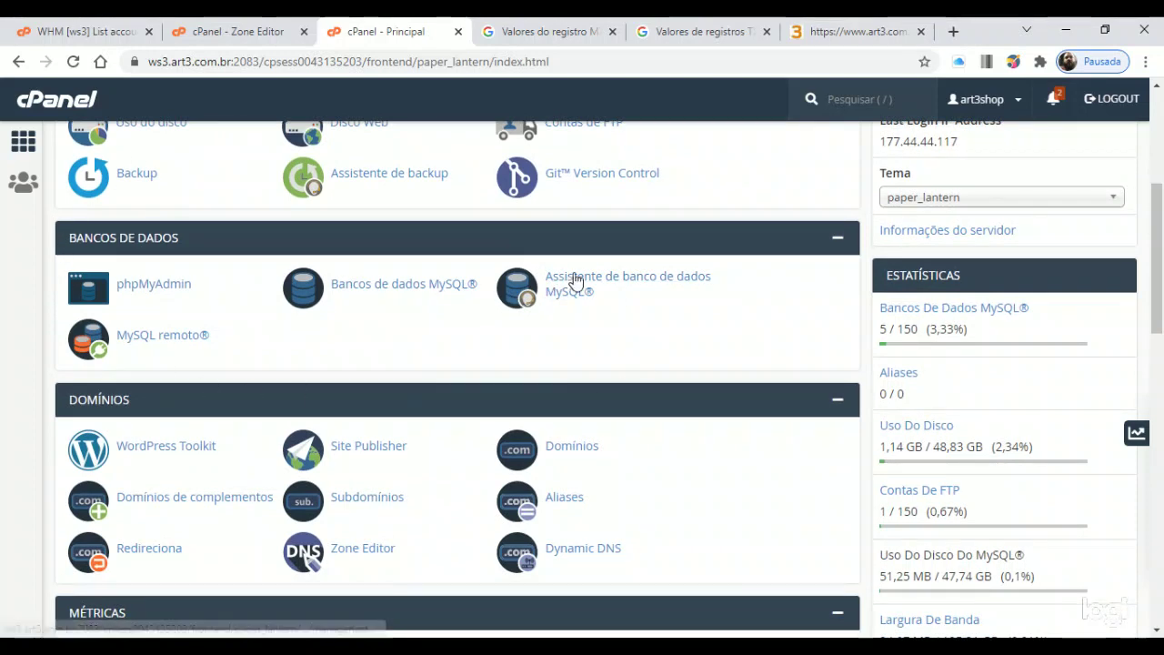
{"action": "key", "text": "slash"}
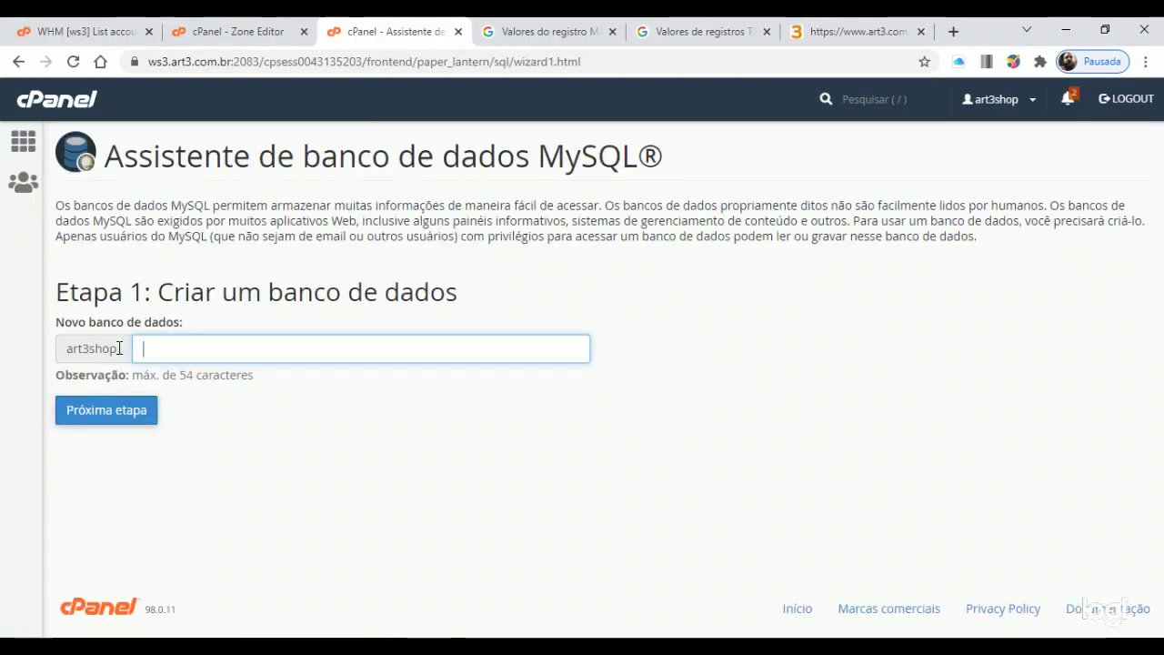
Name the new database art3shop_teste and create it
{"action": "left_click_drag", "start_coordinate": [70, 348], "coordinate": [123, 347]}
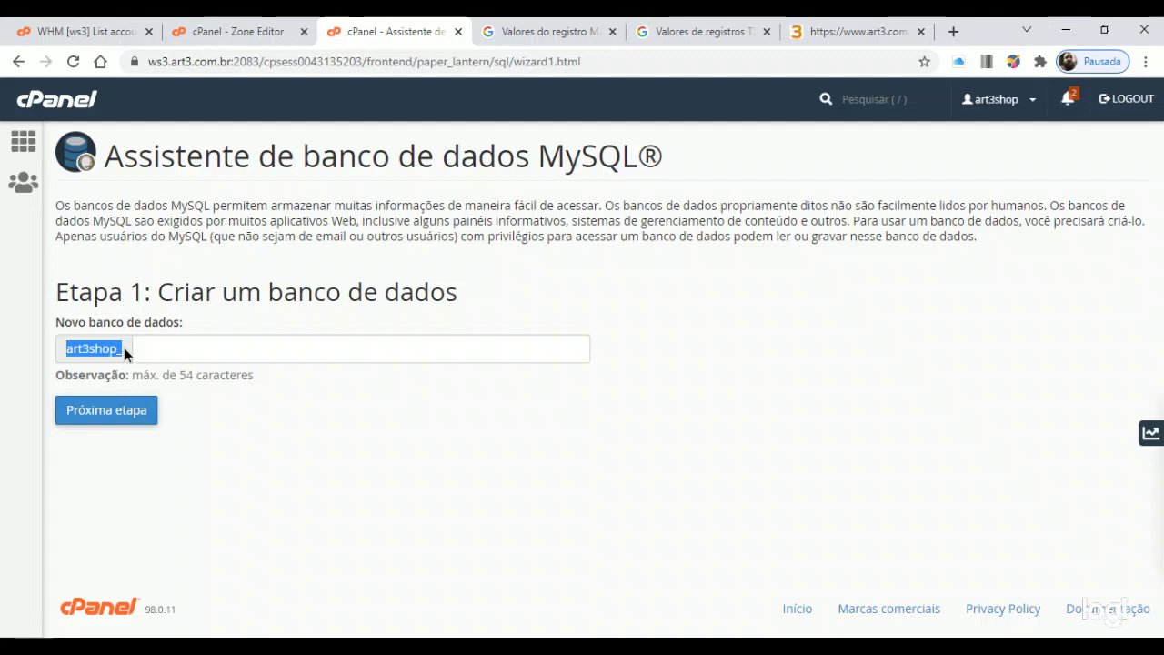
{"action": "left_click", "coordinate": [144, 348]}
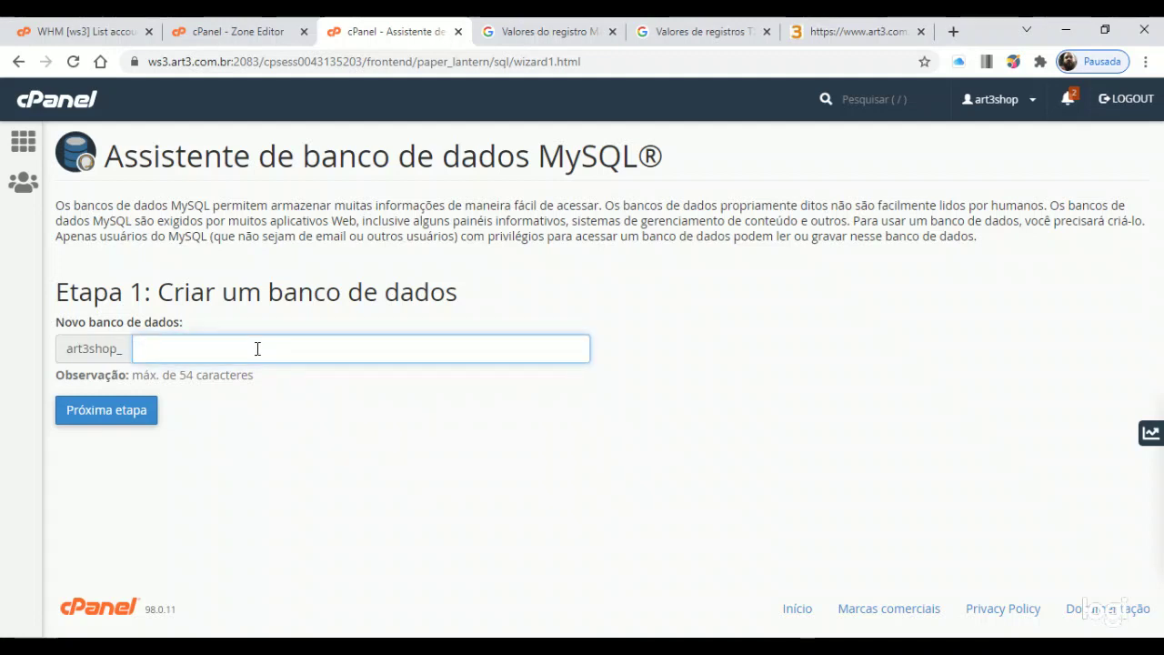
{"action": "type", "text": "TESTE"}
{"action": "key", "text": "BackSpace"}
{"action": "key", "text": "BackSpace"}
{"action": "key", "text": "BackSpace"}
{"action": "key", "text": "BackSpace"}
{"action": "key", "text": "BackSpace"}
{"action": "type", "text": "tes"}
{"action": "left_click", "coordinate": [142, 418]}
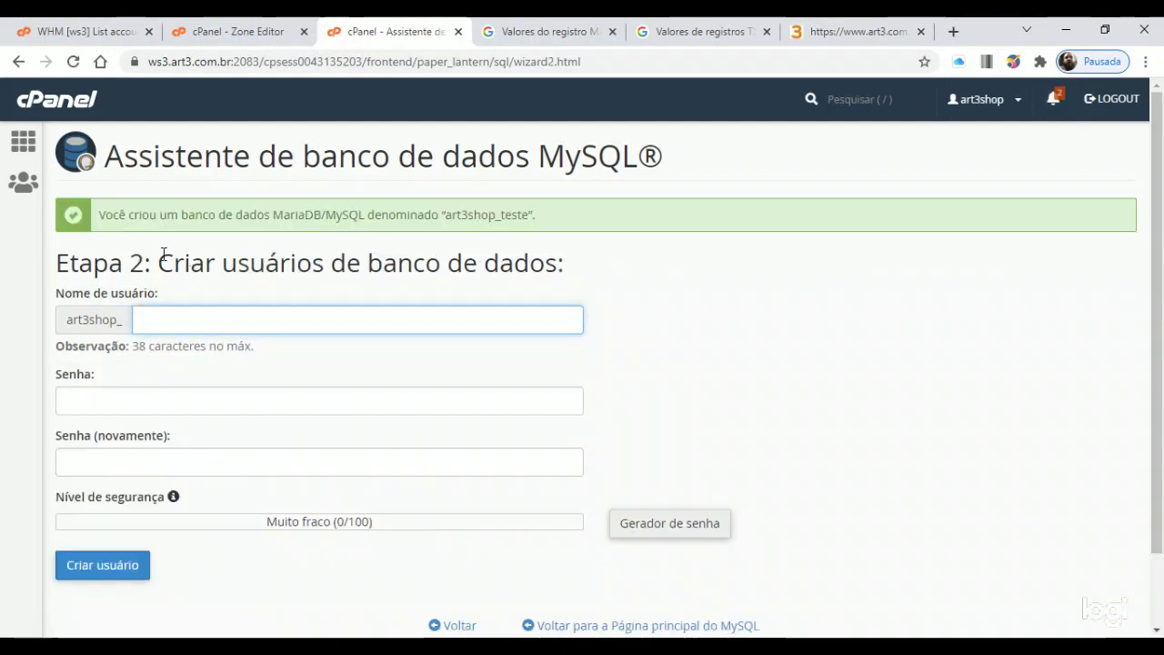
Enter usuario_teste as the new database user's name
{"action": "left_click_drag", "start_coordinate": [160, 260], "coordinate": [602, 271]}
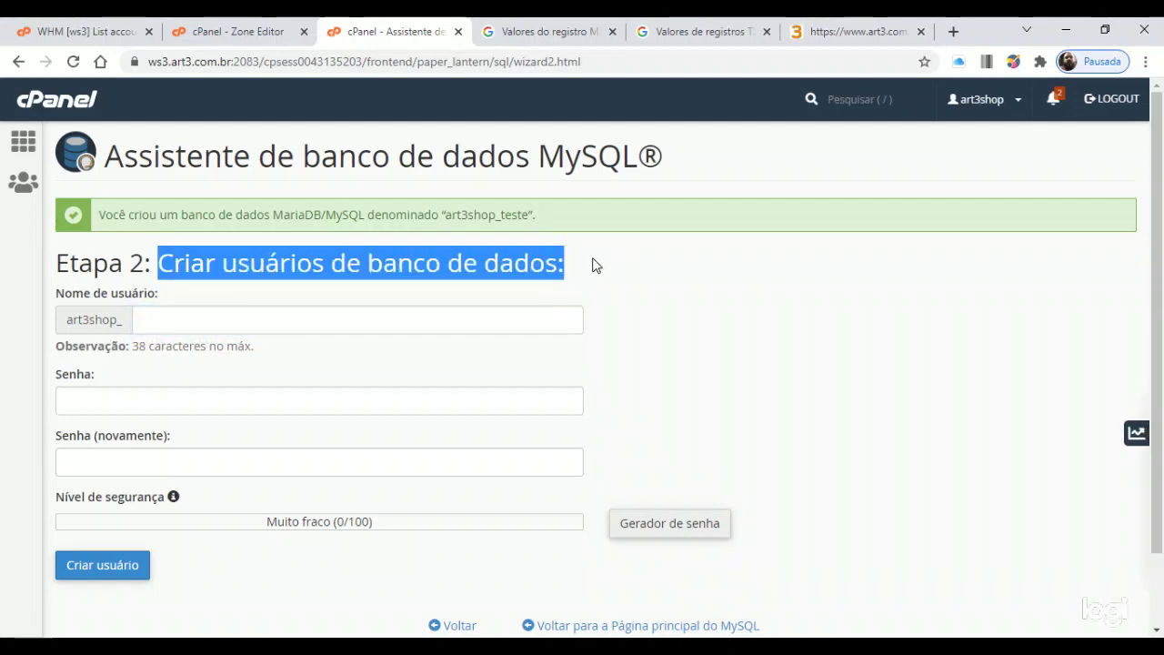
{"action": "left_click_drag", "start_coordinate": [550, 215], "coordinate": [129, 215]}
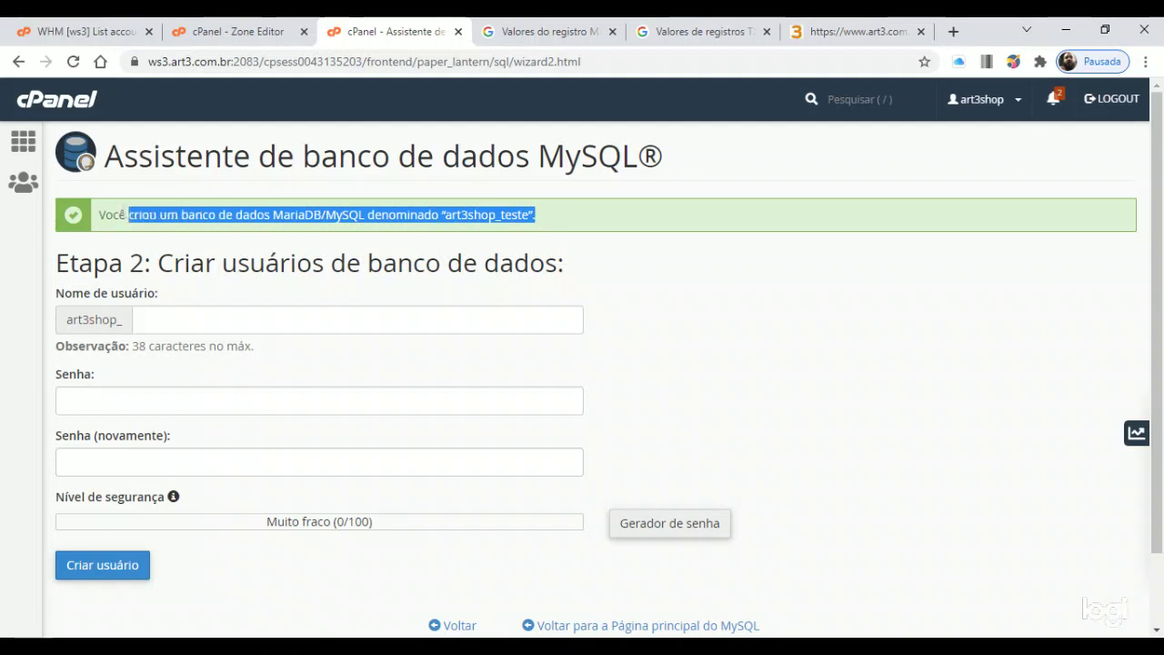
{"action": "left_click_drag", "start_coordinate": [56, 263], "coordinate": [323, 263]}
{"action": "left_click_drag", "start_coordinate": [537, 215], "coordinate": [488, 216]}
{"action": "left_click", "coordinate": [260, 314]}
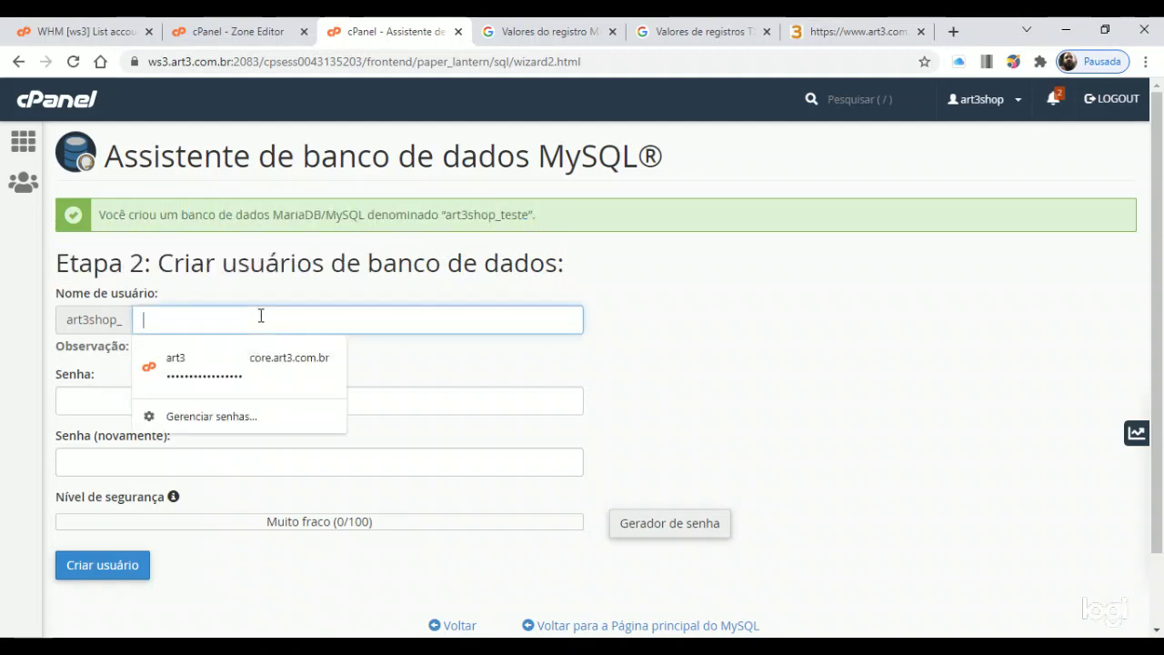
{"action": "type", "text": "tes"}
{"action": "left_click_drag", "start_coordinate": [161, 320], "coordinate": [114, 314]}
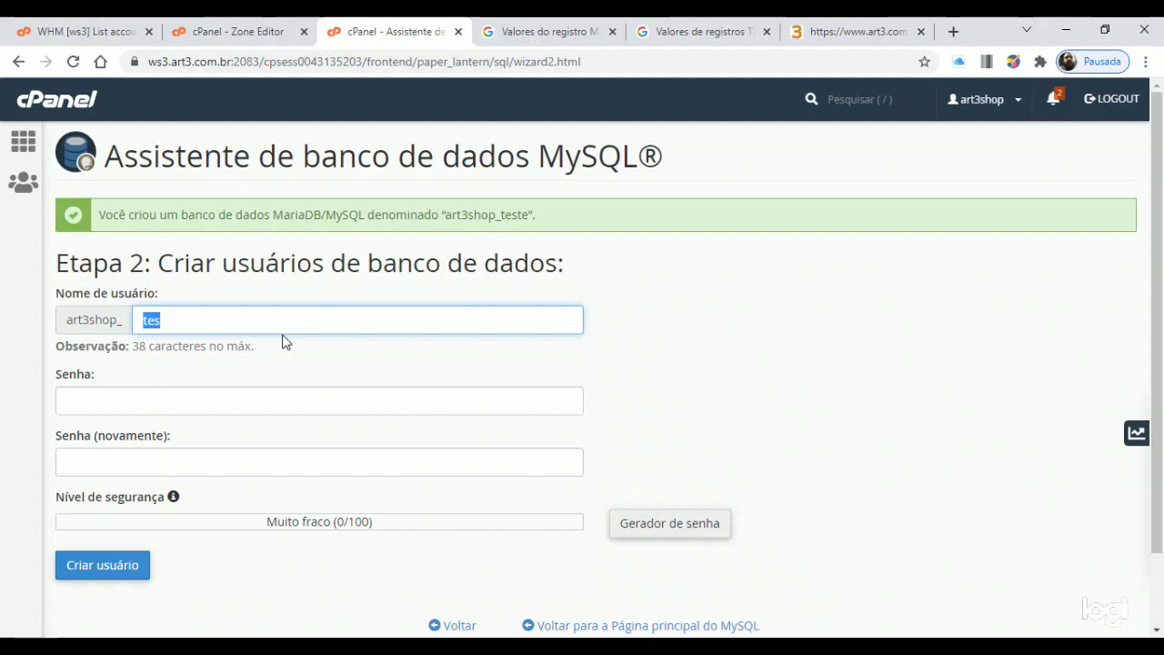
{"action": "type", "text": "usuario_te"}
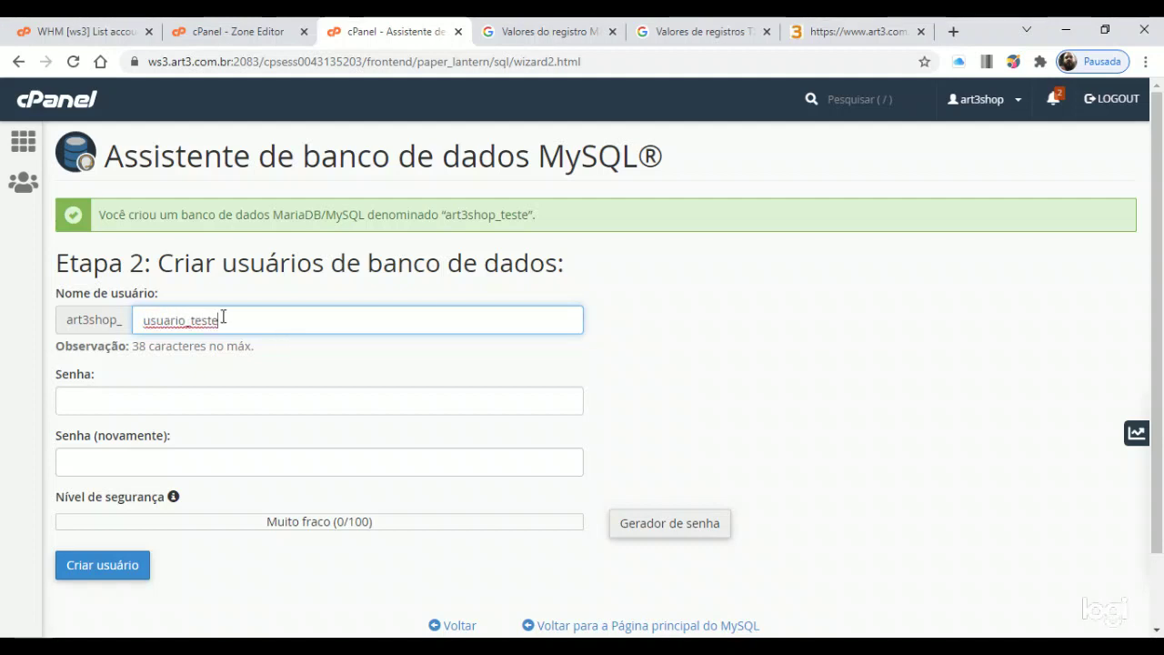
Try a weak numeric password in Senha, then bring up the password generator
{"action": "left_click", "coordinate": [237, 404]}
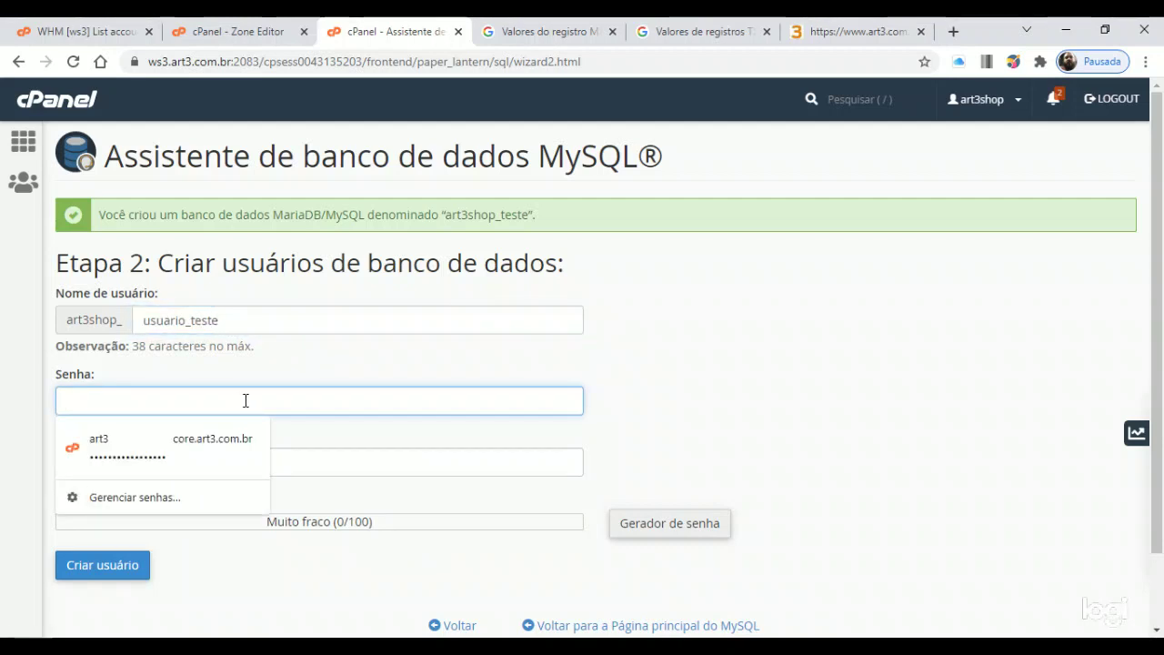
{"action": "type", "text": "1234"}
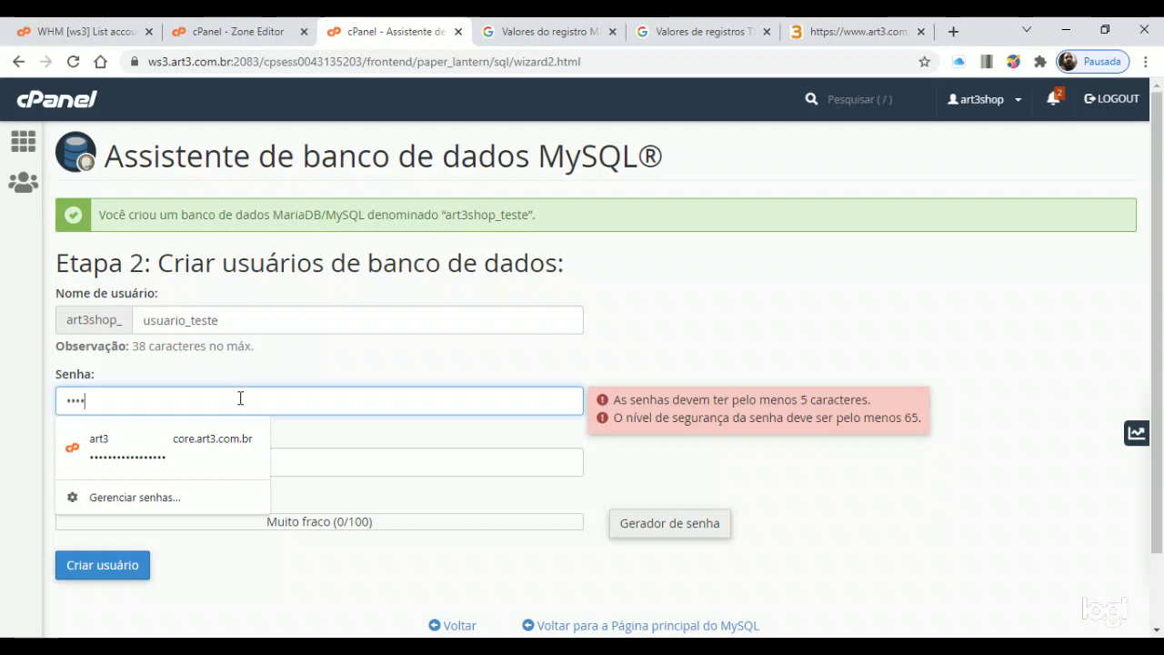
{"action": "type", "text": "56789"}
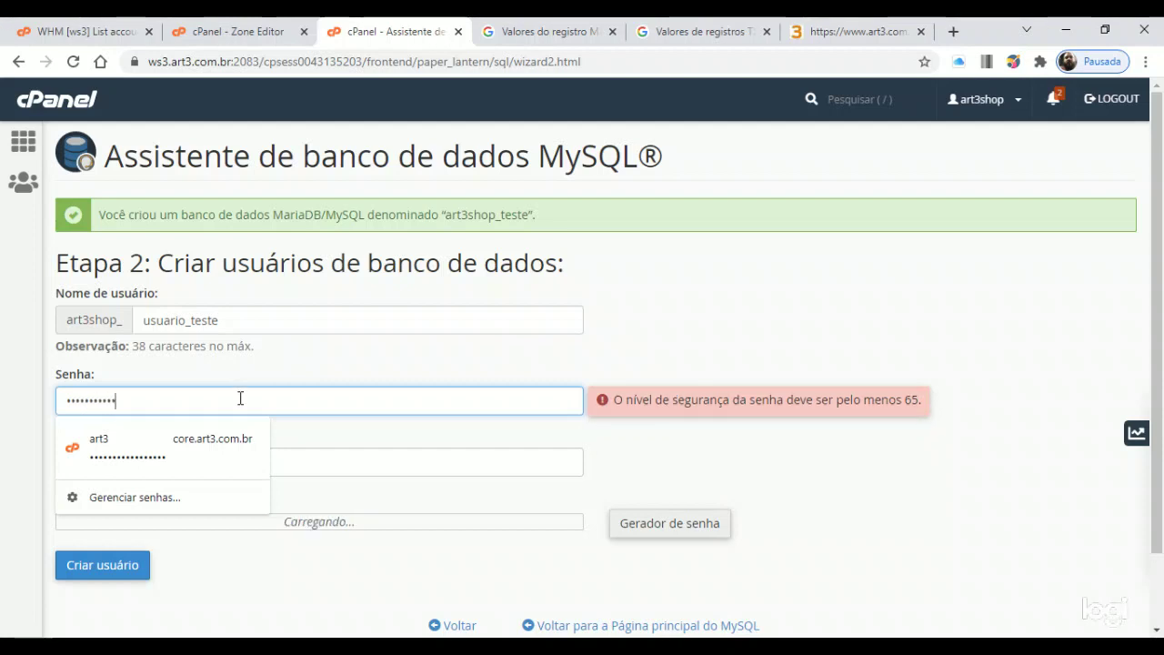
{"action": "left_click", "coordinate": [764, 366]}
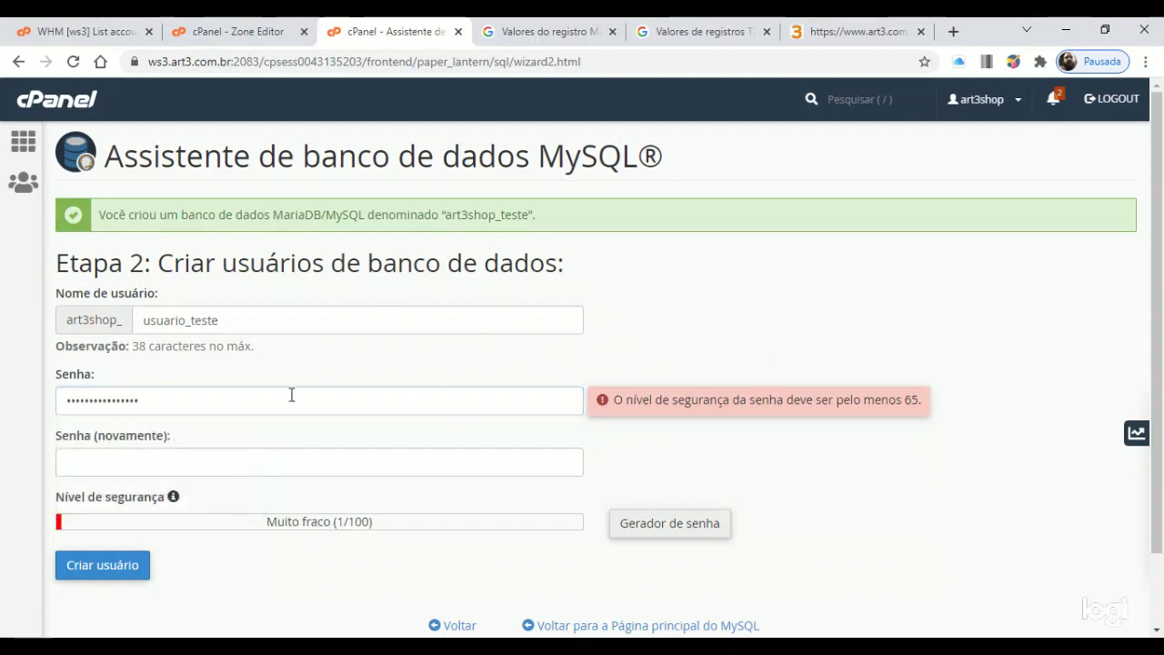
{"action": "left_click", "coordinate": [250, 460]}
{"action": "left_click", "coordinate": [260, 400]}
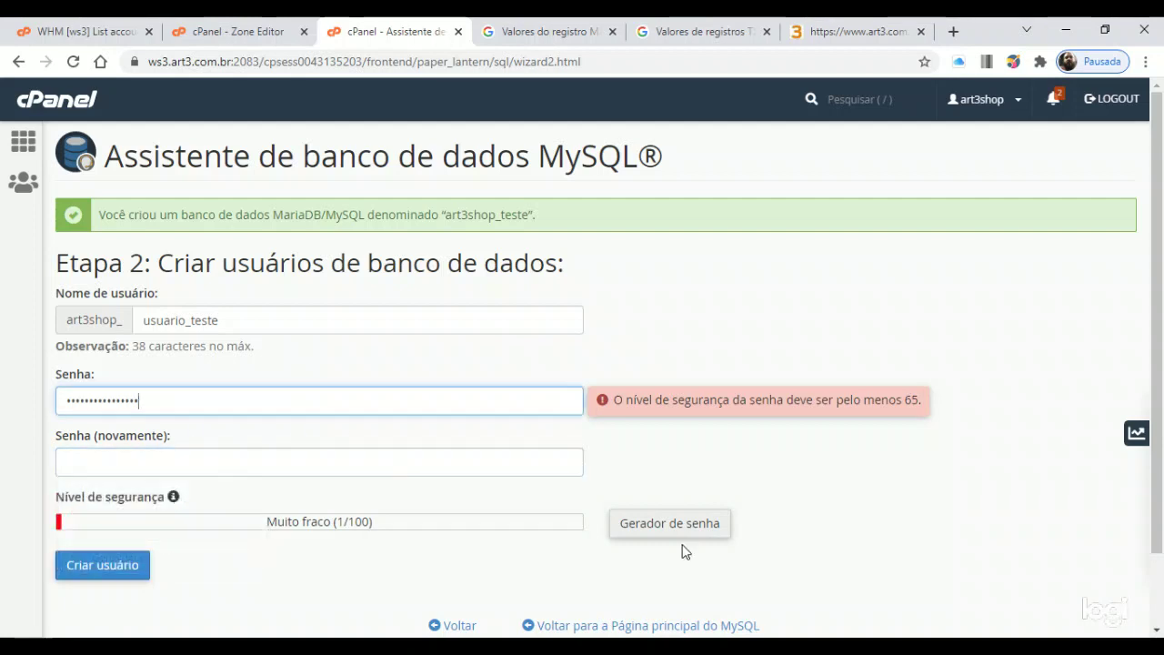
{"action": "left_click", "coordinate": [677, 533]}
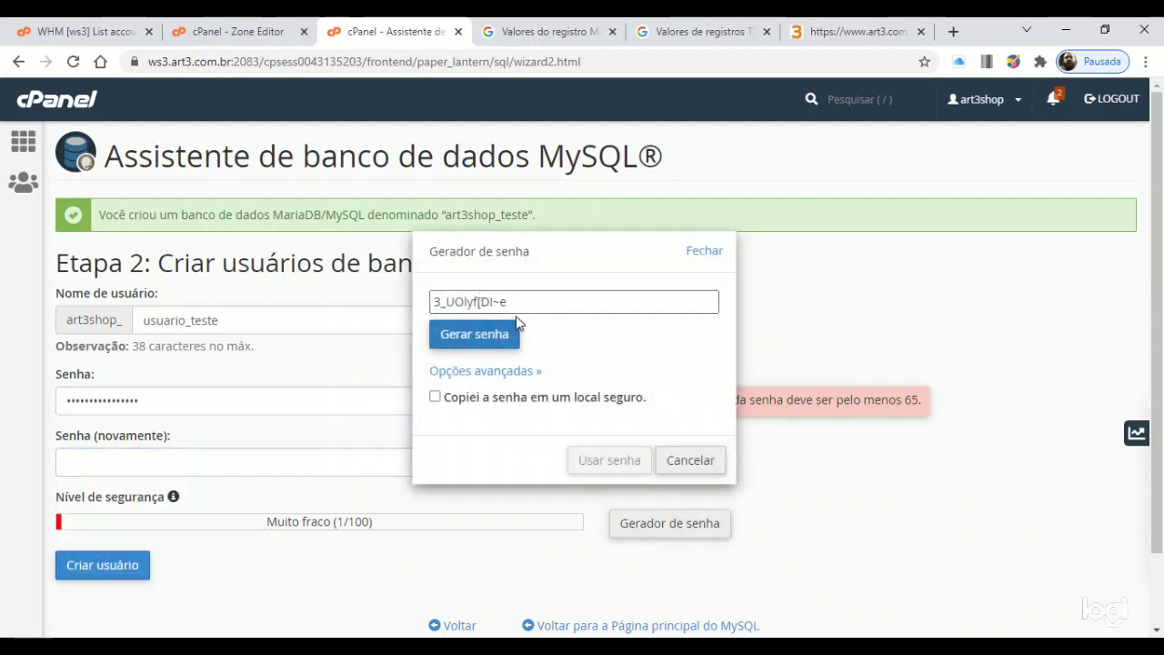
Generate a new random password, confirm it was copied, and fill both password fields with it
{"action": "left_click_drag", "start_coordinate": [542, 305], "coordinate": [427, 302]}
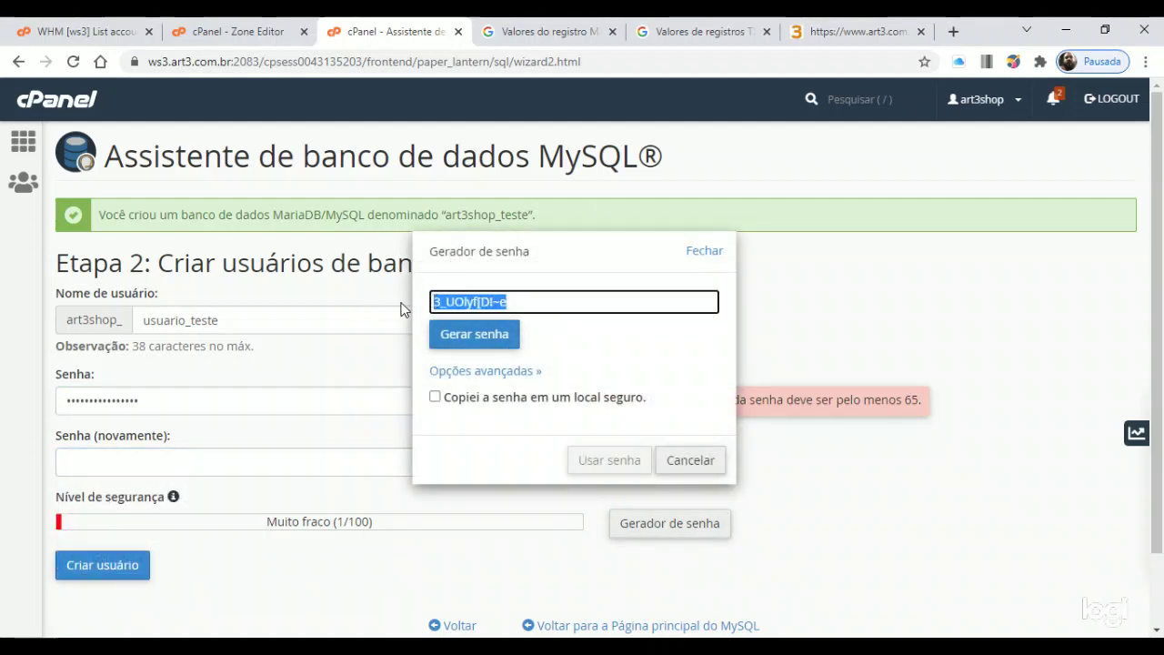
{"action": "left_click", "coordinate": [492, 337]}
{"action": "left_click", "coordinate": [492, 338]}
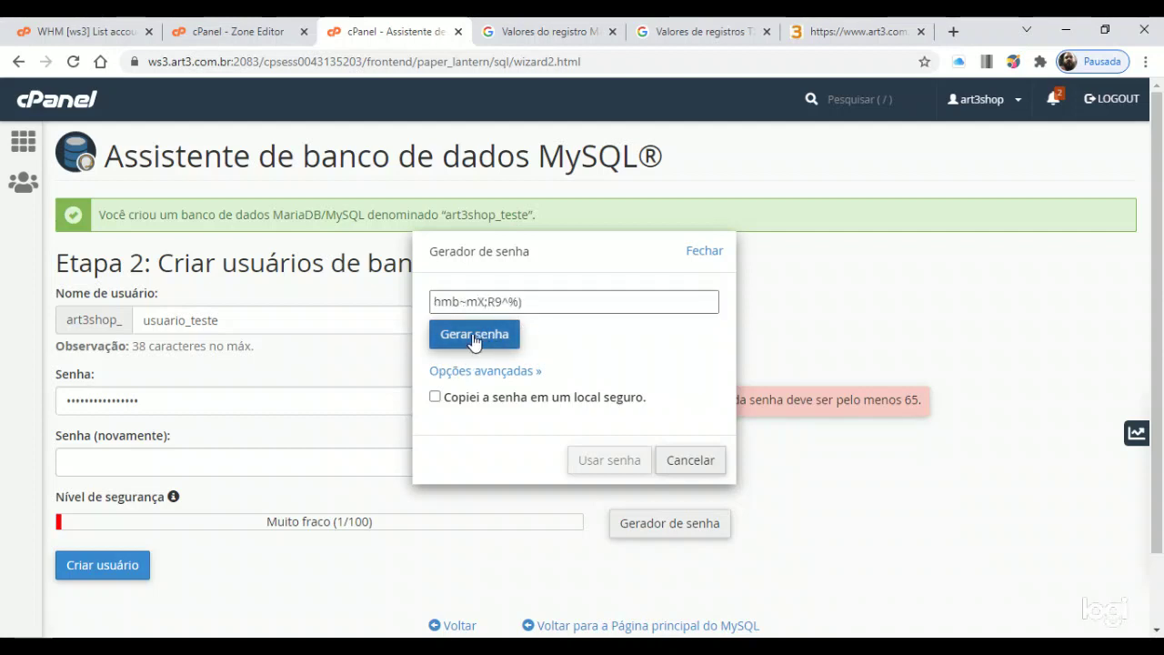
{"action": "left_click", "coordinate": [464, 339]}
{"action": "left_click", "coordinate": [461, 339]}
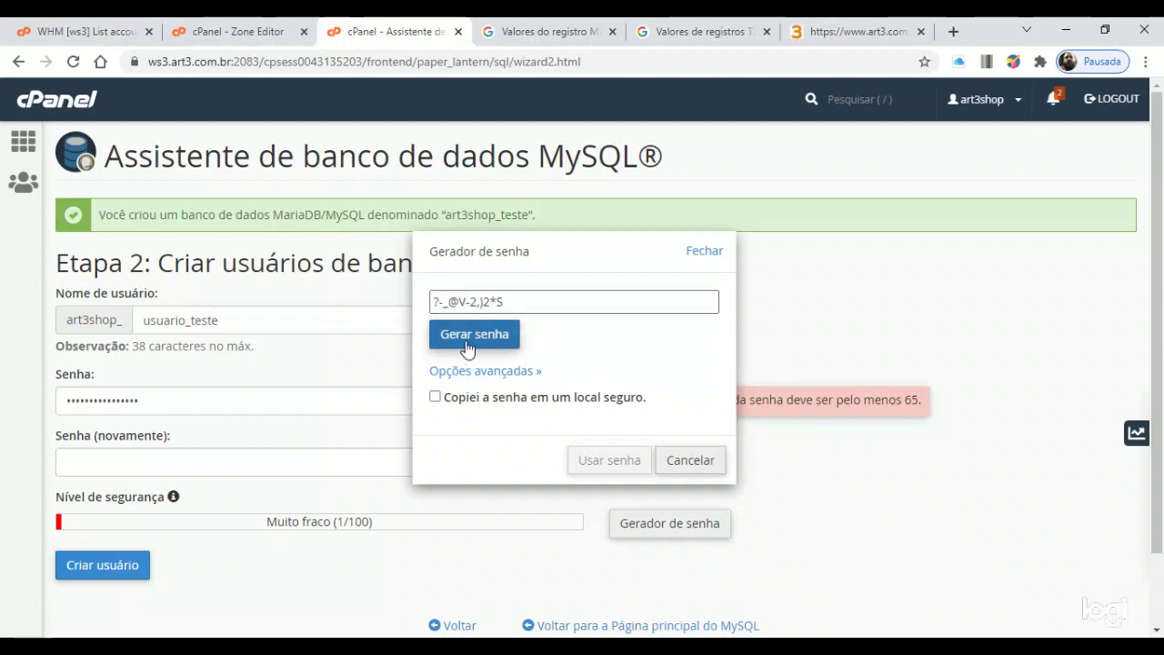
{"action": "left_click", "coordinate": [465, 342]}
{"action": "left_click", "coordinate": [469, 346]}
{"action": "left_click", "coordinate": [469, 346]}
{"action": "left_click", "coordinate": [466, 345]}
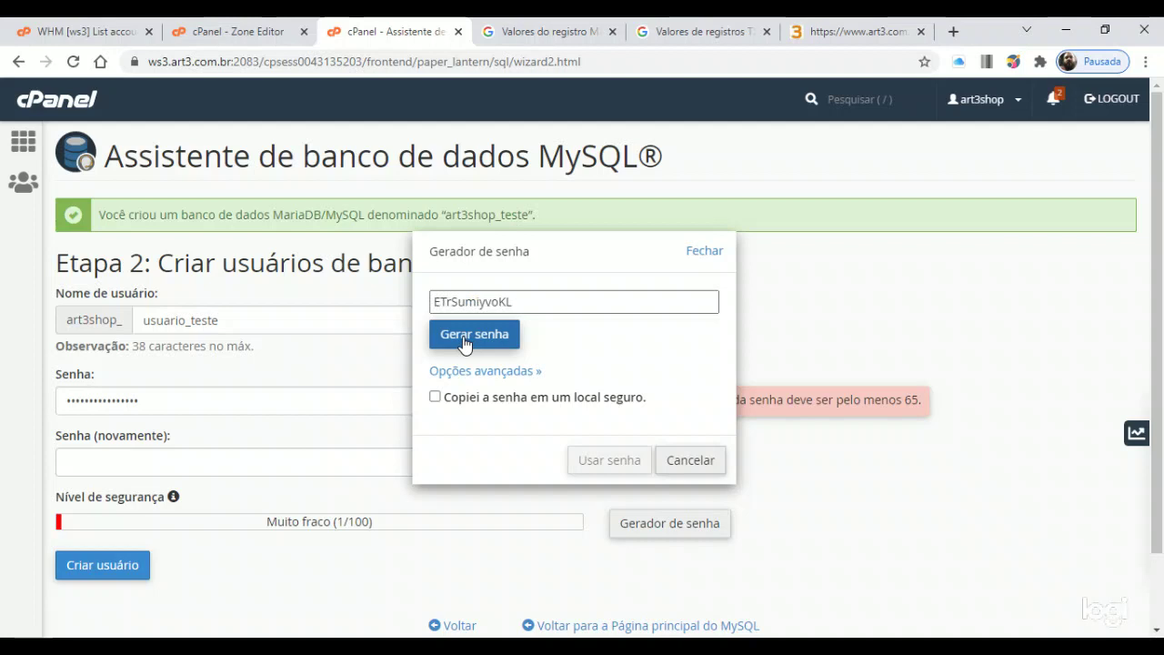
{"action": "left_click", "coordinate": [459, 405]}
{"action": "left_click", "coordinate": [624, 468]}
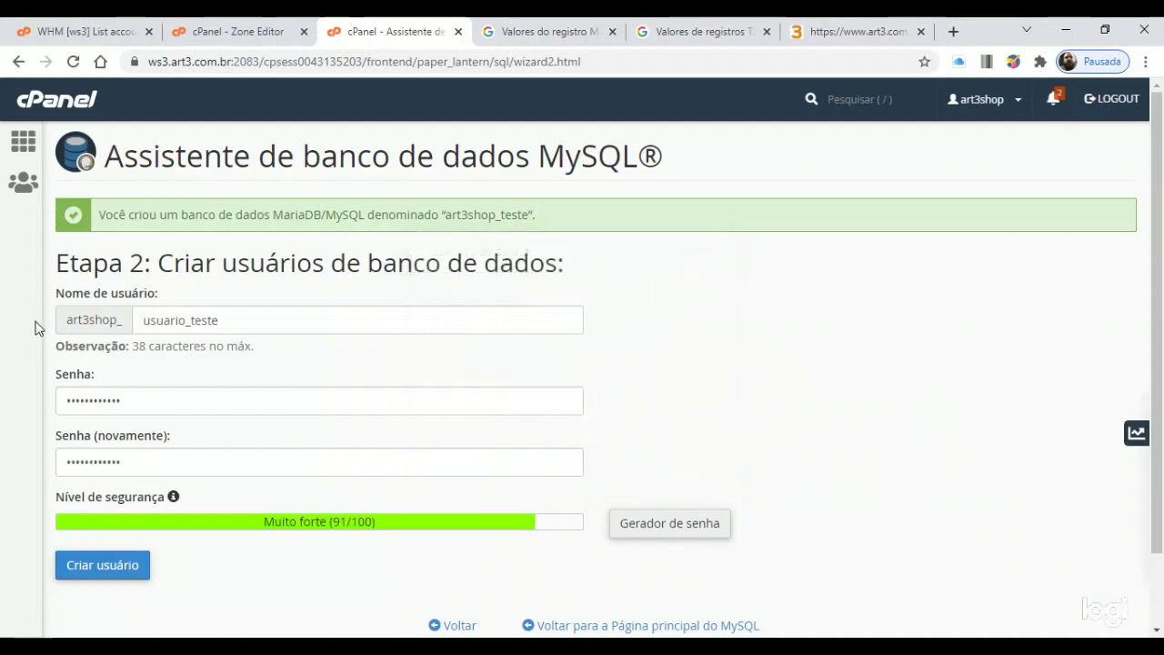
Check the 91/100 password strength and create the usuario_teste user
{"action": "scroll", "coordinate": [156, 440], "scroll_direction": "down", "scroll_amount": 2}
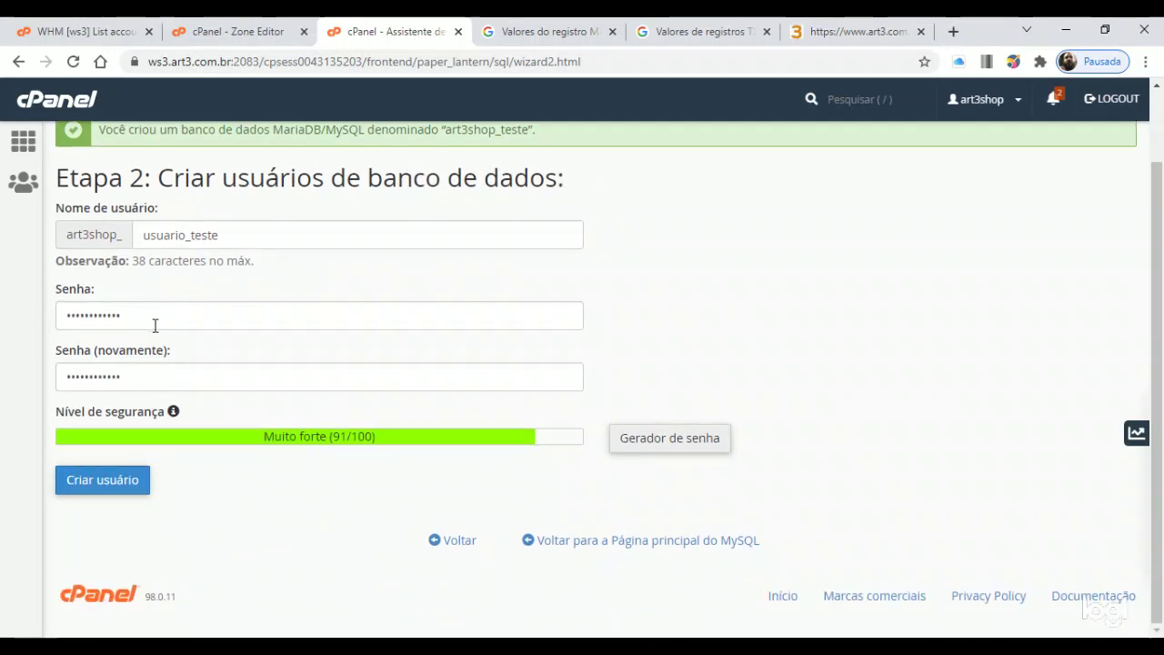
{"action": "double_click", "coordinate": [192, 317]}
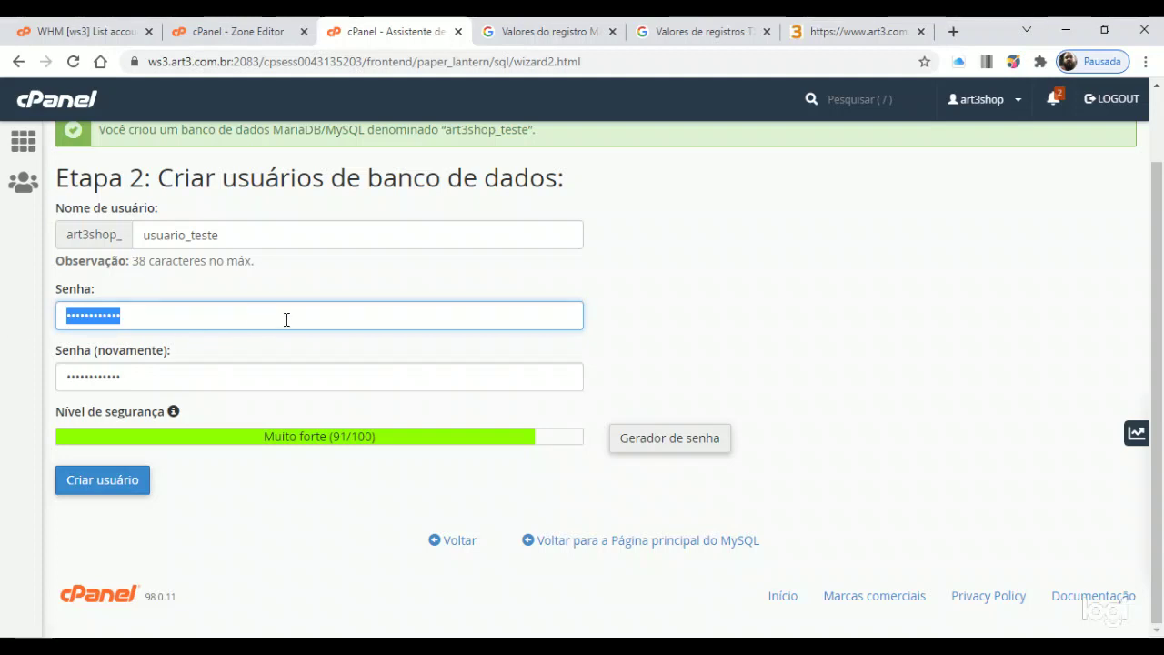
{"action": "triple_click", "coordinate": [362, 436]}
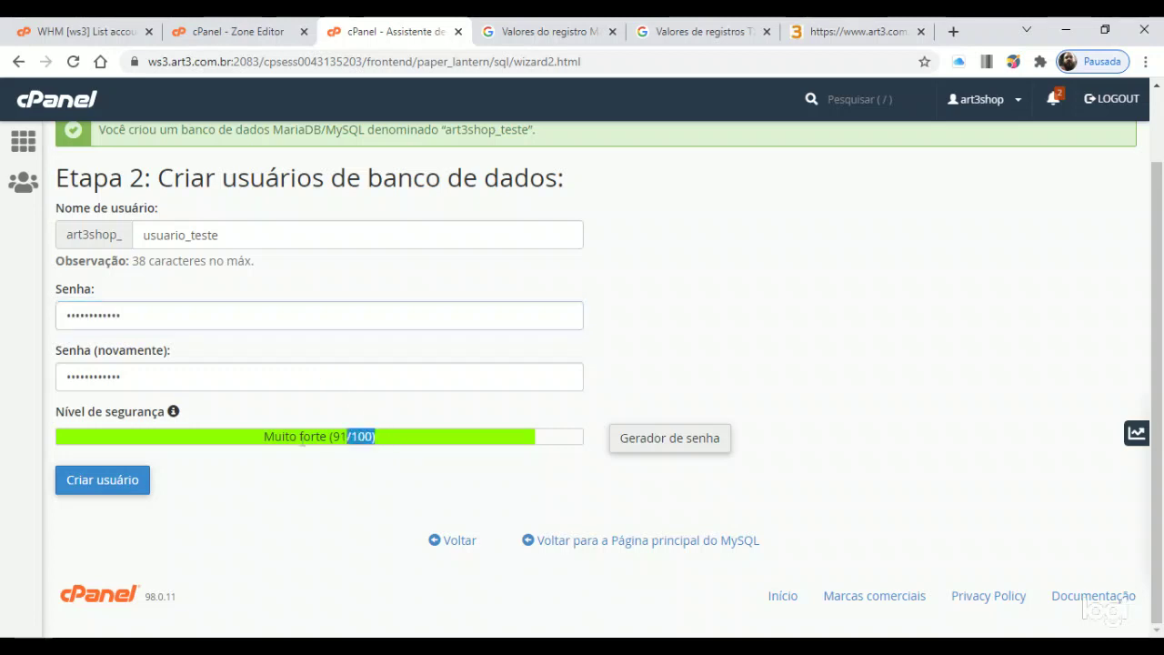
{"action": "left_click", "coordinate": [727, 285]}
{"action": "left_click", "coordinate": [134, 490]}
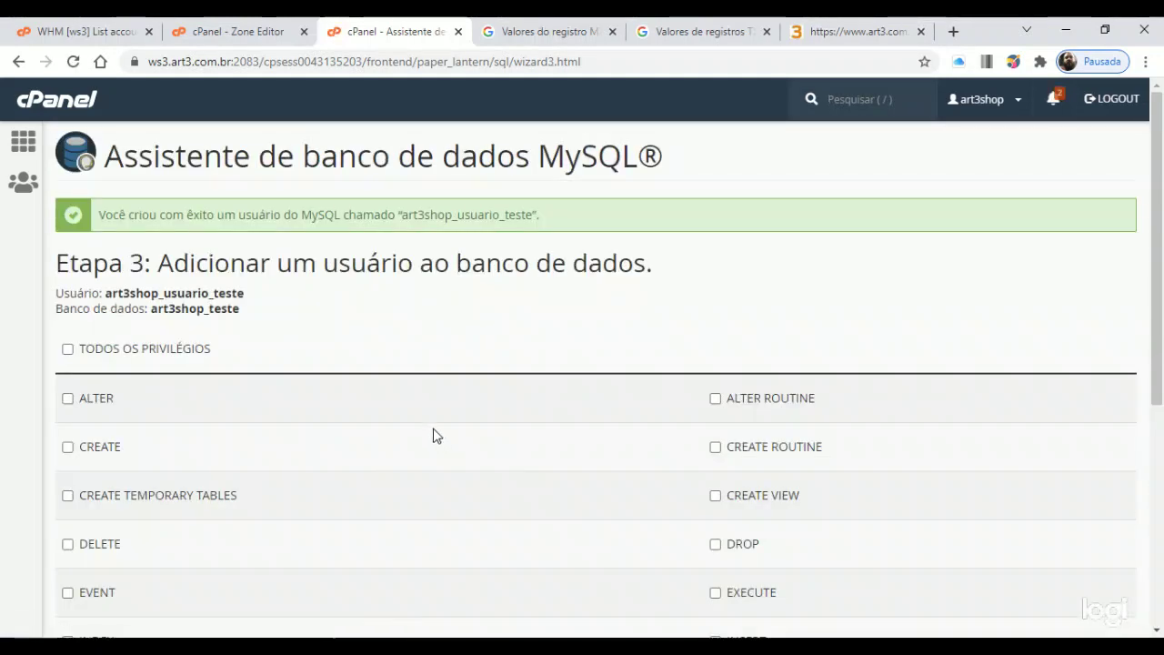
Tick TODOS OS PRIVILÉGIOS for art3shop_usuario_teste and save with Fazer alterações
{"action": "scroll", "coordinate": [414, 422], "scroll_direction": "down", "scroll_amount": 2}
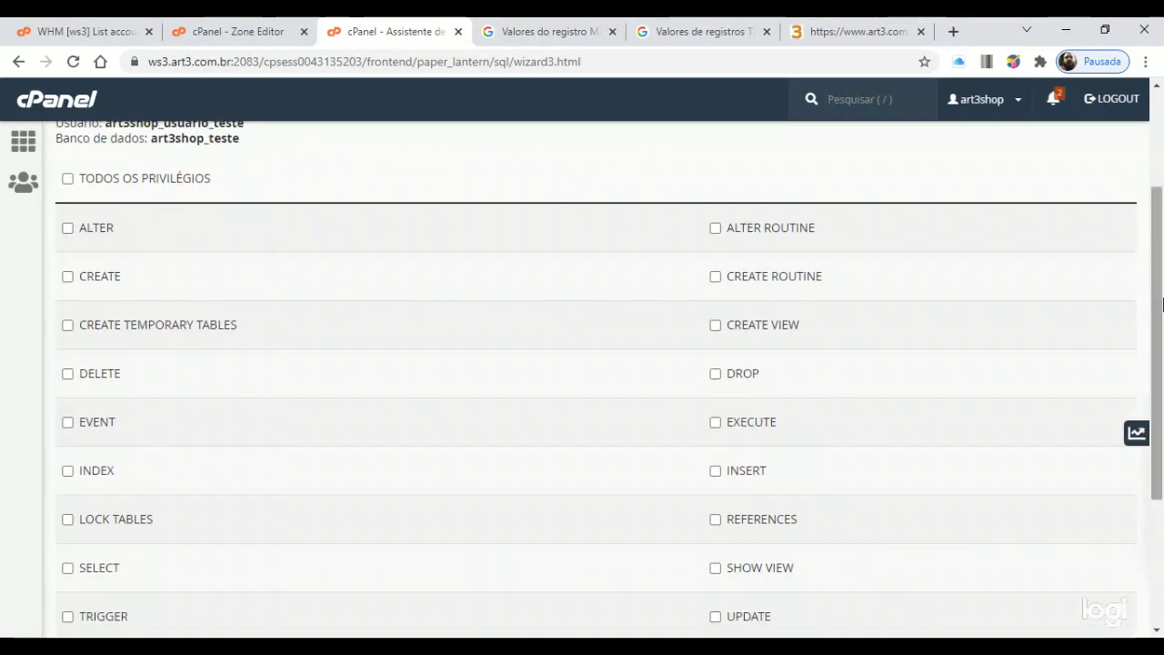
{"action": "scroll", "coordinate": [1157, 291], "scroll_direction": "down", "scroll_amount": 3}
{"action": "scroll", "coordinate": [1155, 496], "scroll_direction": "up", "scroll_amount": 3}
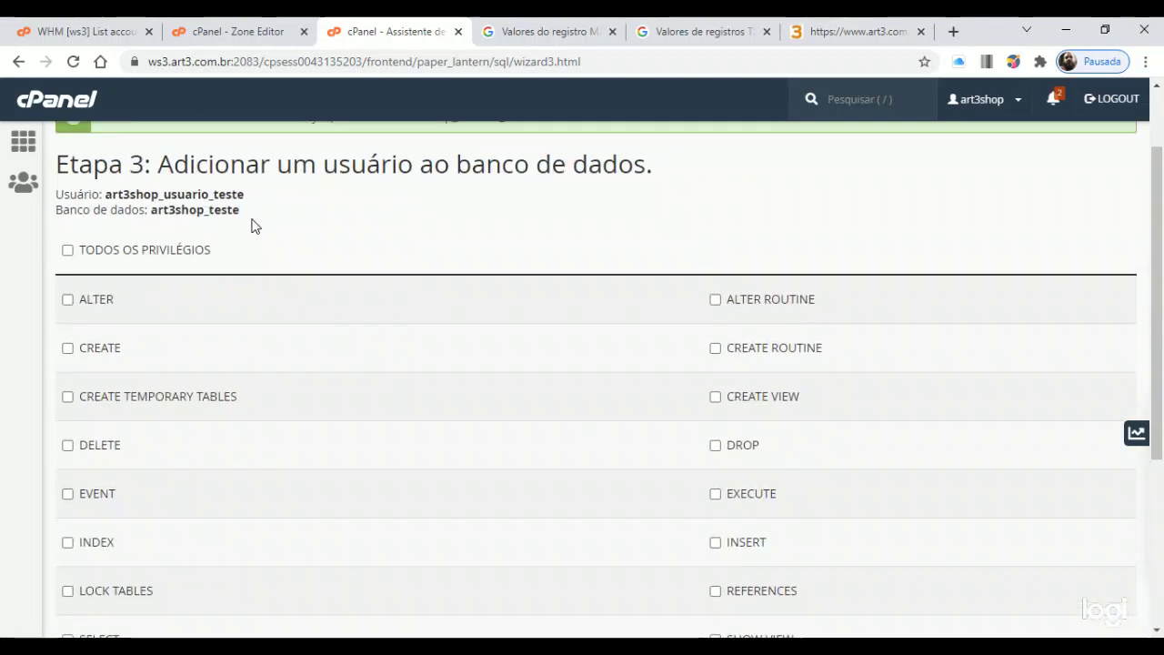
{"action": "left_click", "coordinate": [159, 258]}
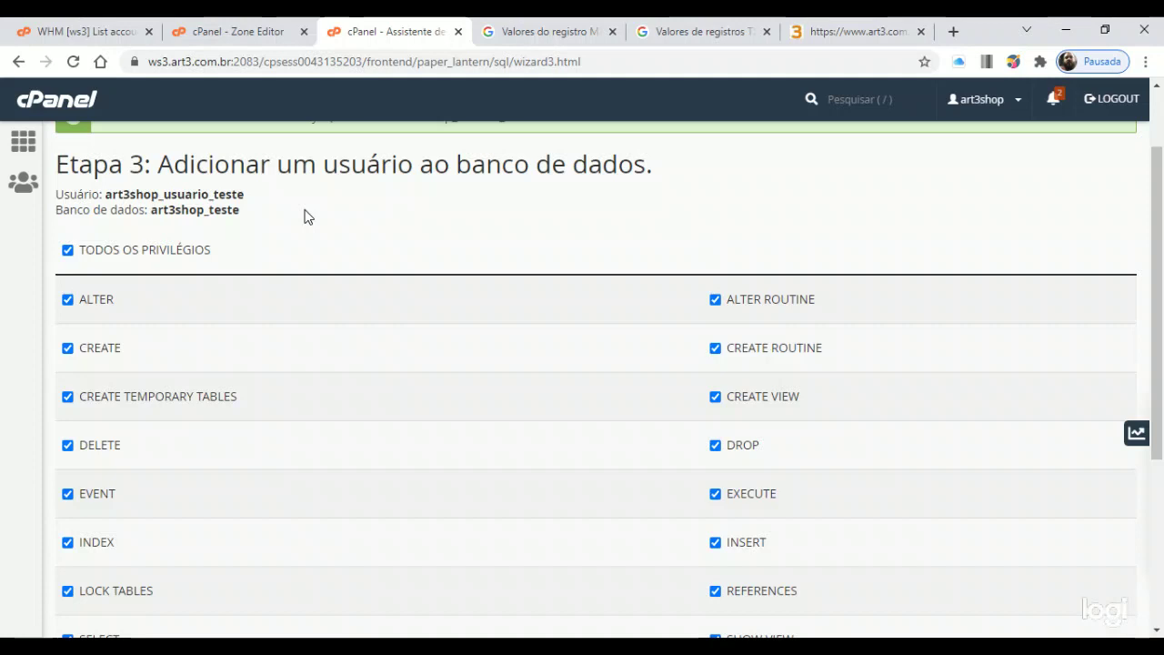
{"action": "scroll", "coordinate": [333, 187], "scroll_direction": "down", "scroll_amount": 3}
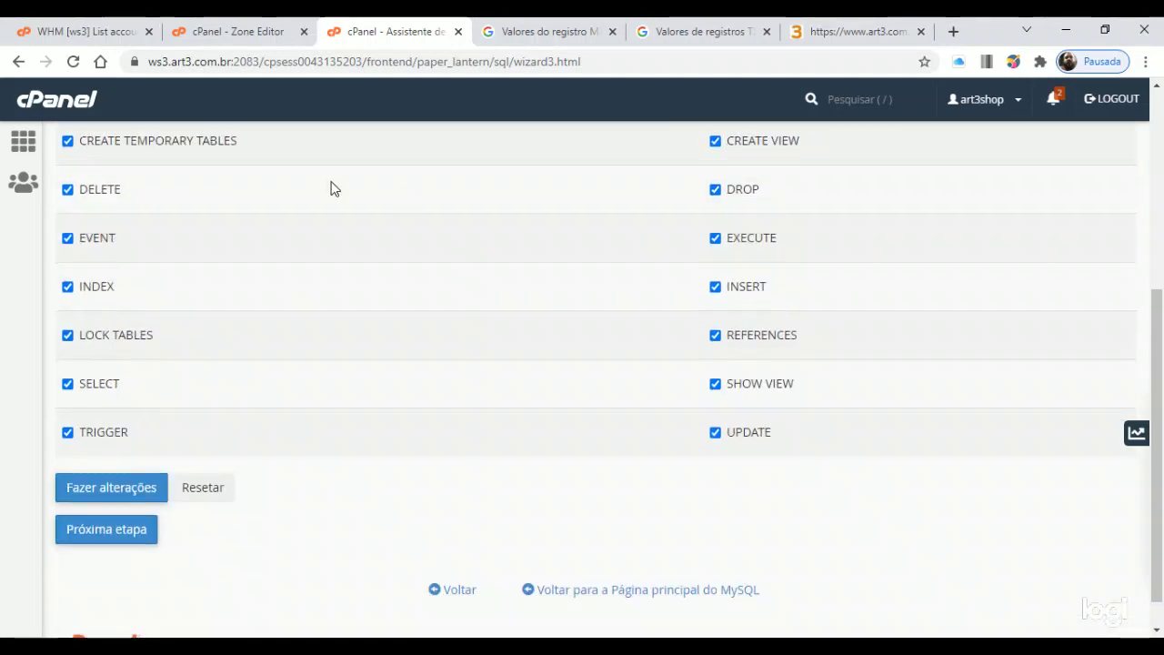
{"action": "scroll", "coordinate": [379, 319], "scroll_direction": "up", "scroll_amount": 2}
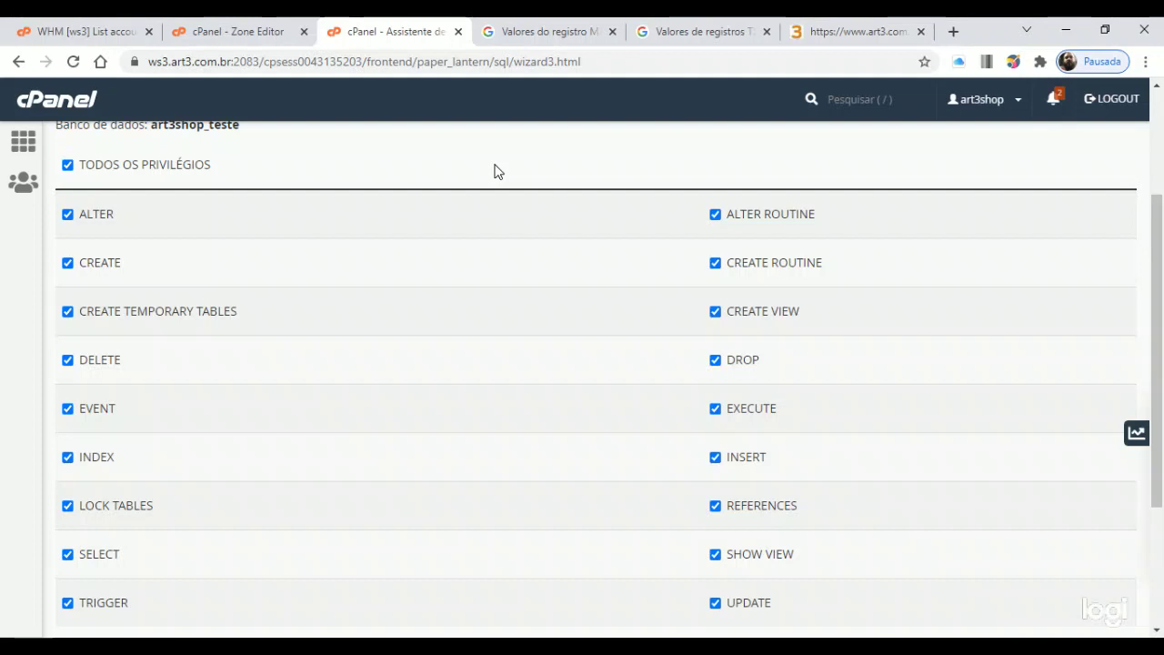
{"action": "scroll", "coordinate": [509, 313], "scroll_direction": "down", "scroll_amount": 3}
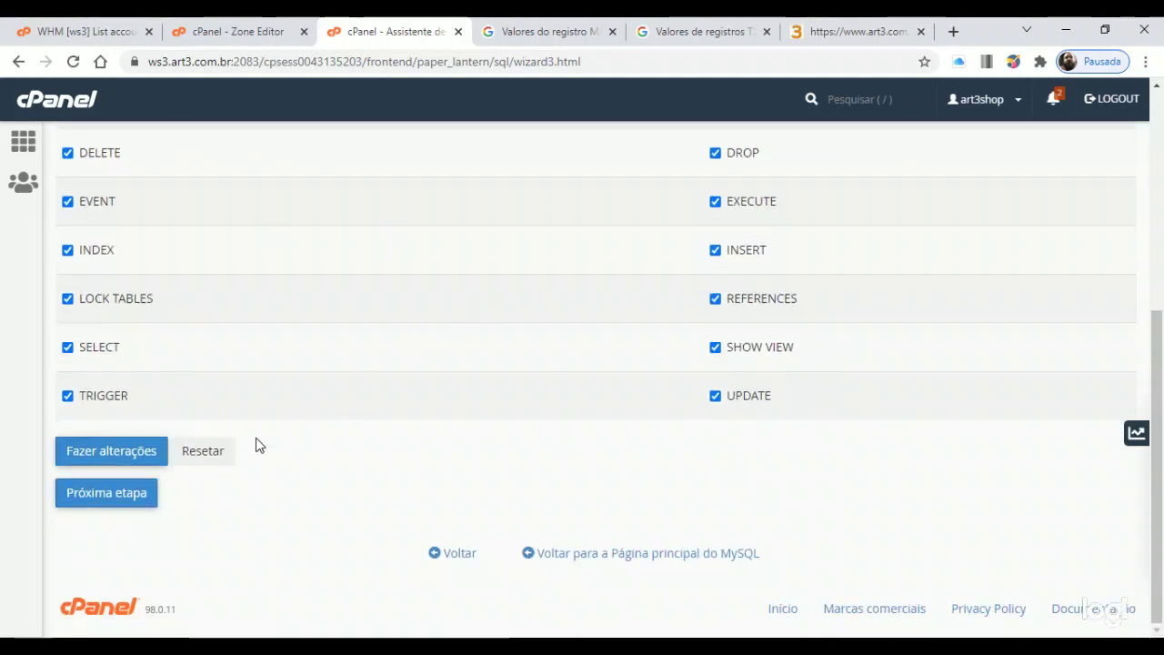
{"action": "left_click", "coordinate": [110, 455]}
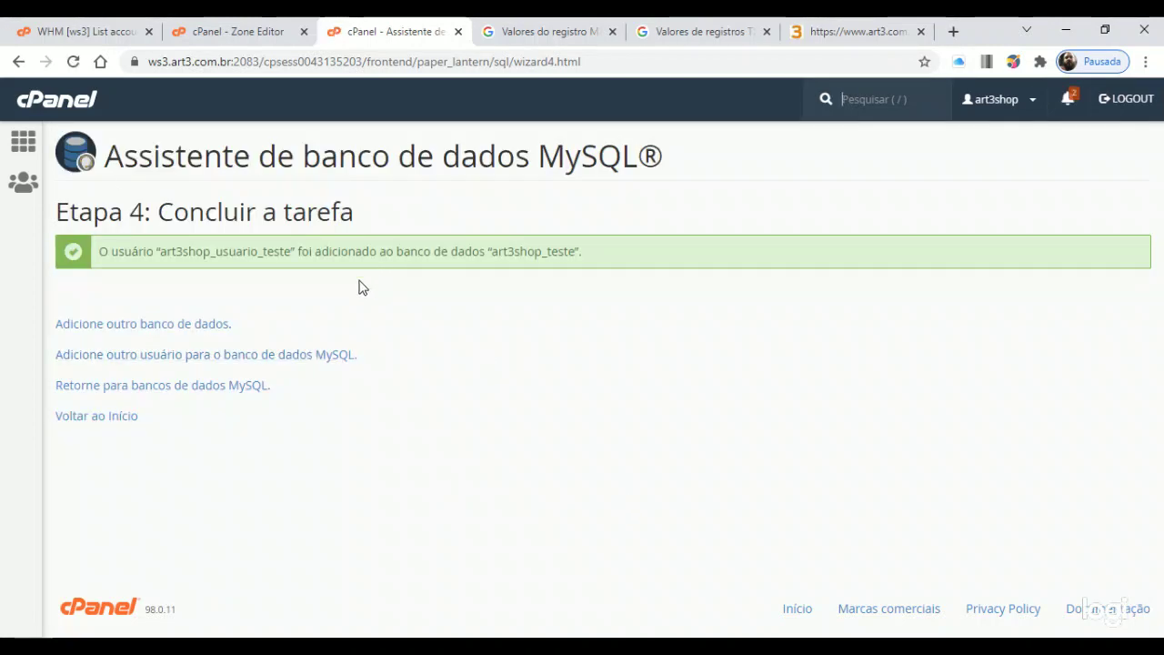
{"action": "left_click_drag", "start_coordinate": [109, 247], "coordinate": [584, 255]}
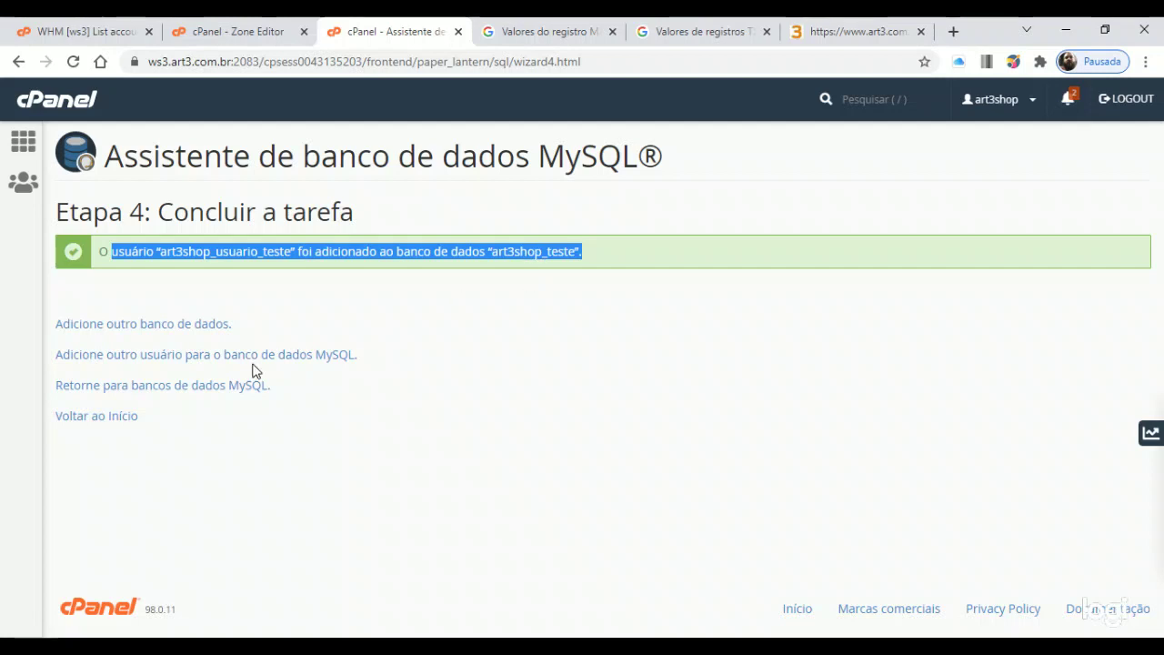
{"action": "left_click", "coordinate": [376, 294]}
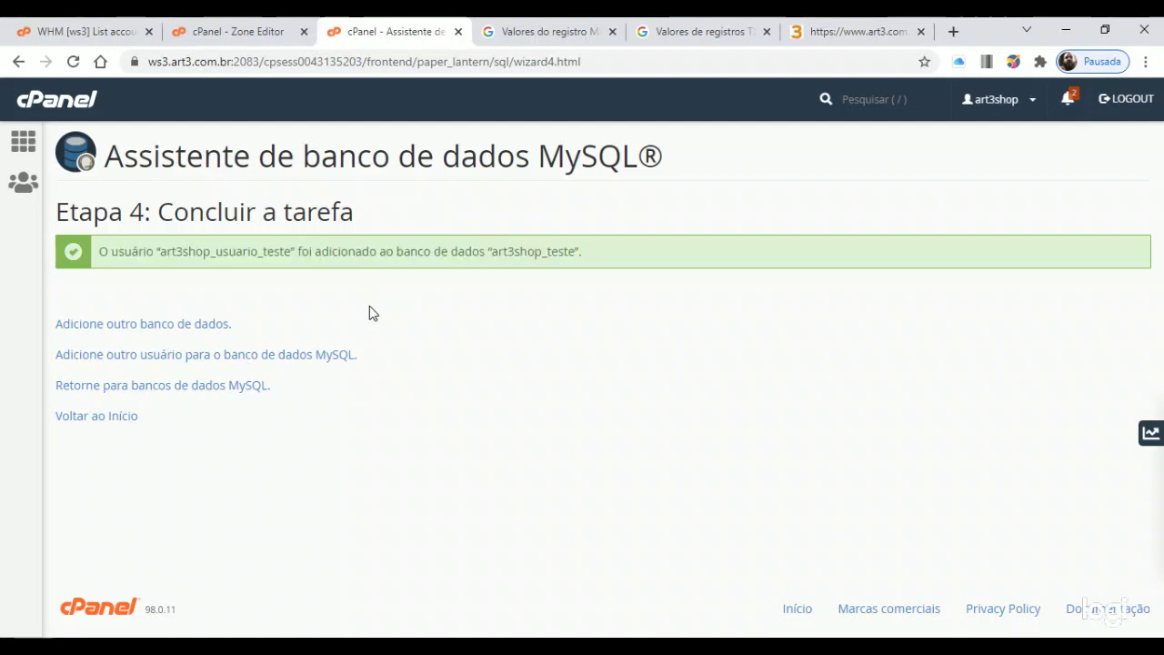
Return to the cPanel home page and launch phpMyAdmin from the Bancos de Dados section
{"action": "left_click", "coordinate": [127, 416]}
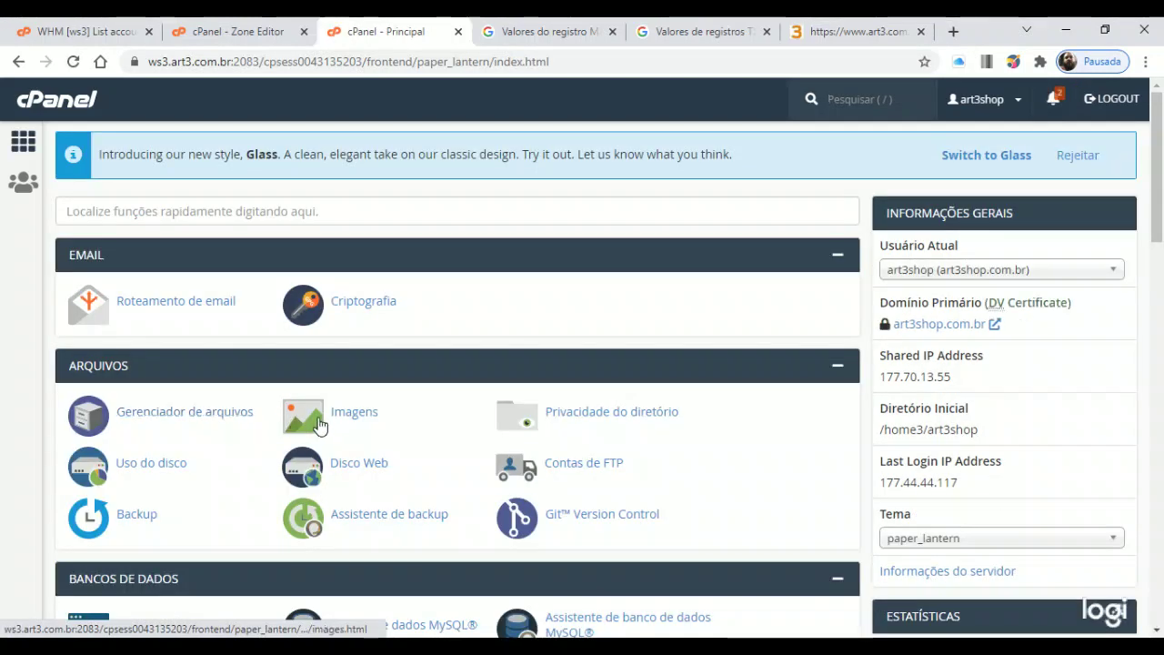
{"action": "scroll", "coordinate": [337, 416], "scroll_direction": "down", "scroll_amount": 3}
{"action": "scroll", "coordinate": [338, 409], "scroll_direction": "down", "scroll_amount": 1}
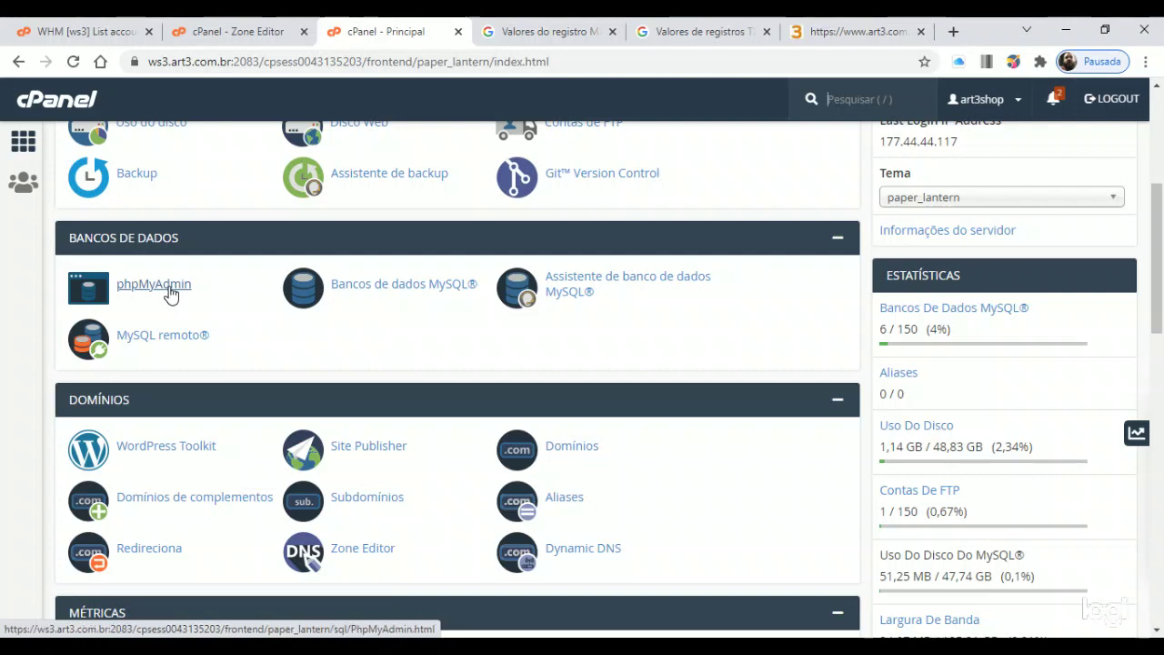
{"action": "left_click", "coordinate": [169, 293]}
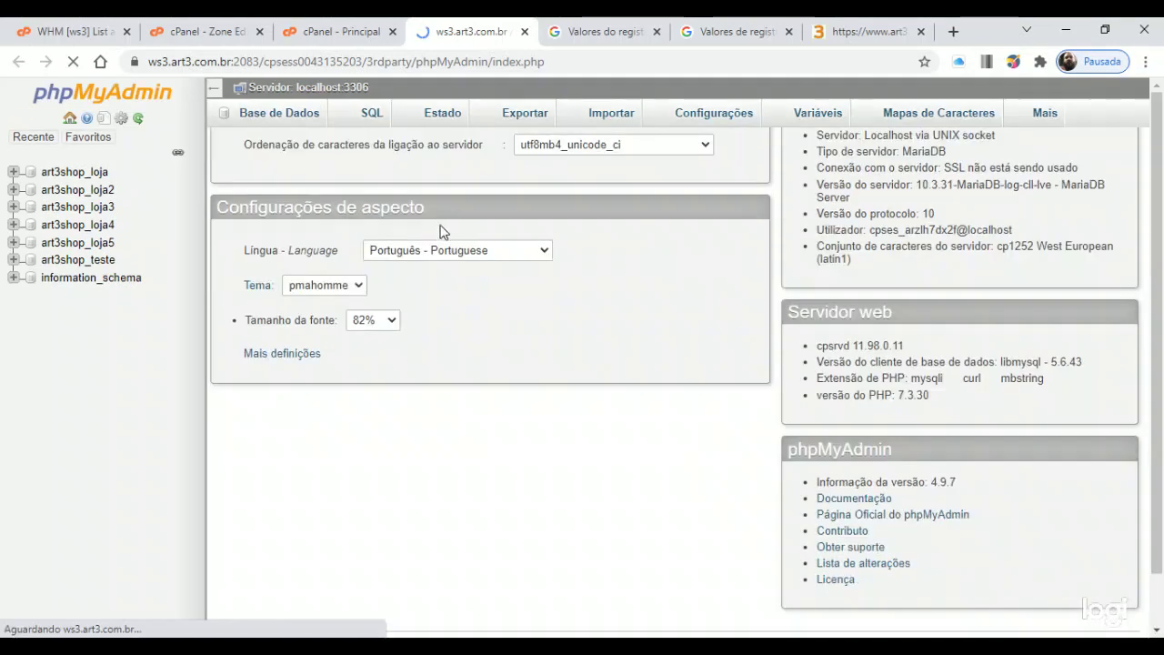
Open art3shop_teste in phpMyAdmin to confirm it has no tables, then close that tab
{"action": "left_click", "coordinate": [93, 261]}
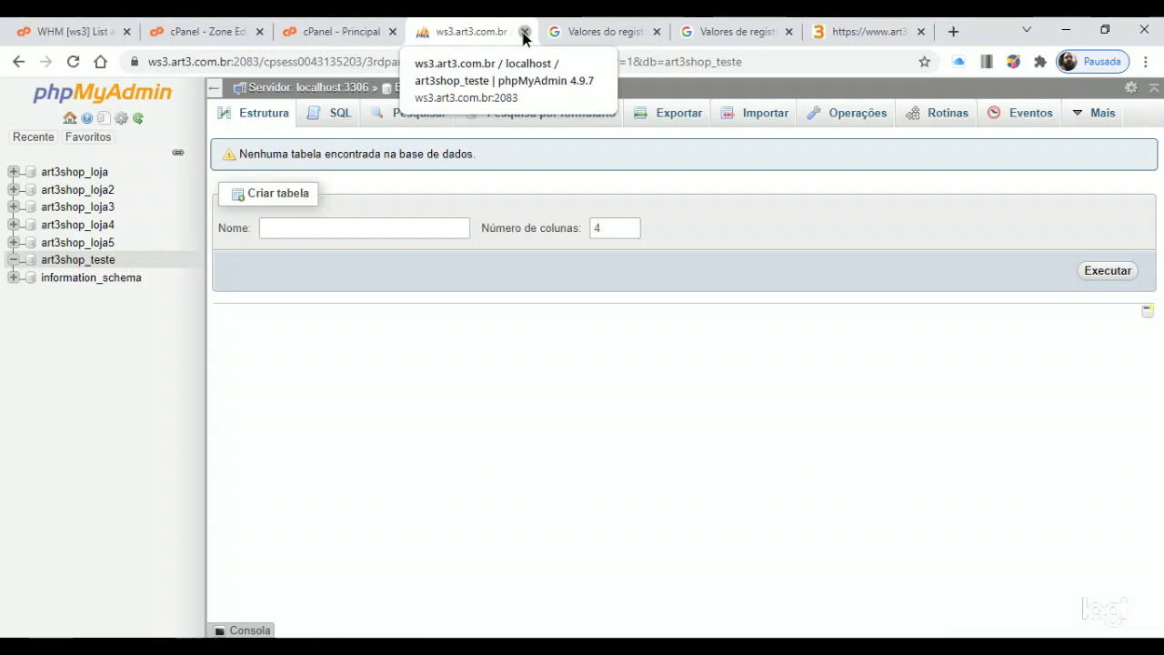
{"action": "left_click", "coordinate": [524, 33]}
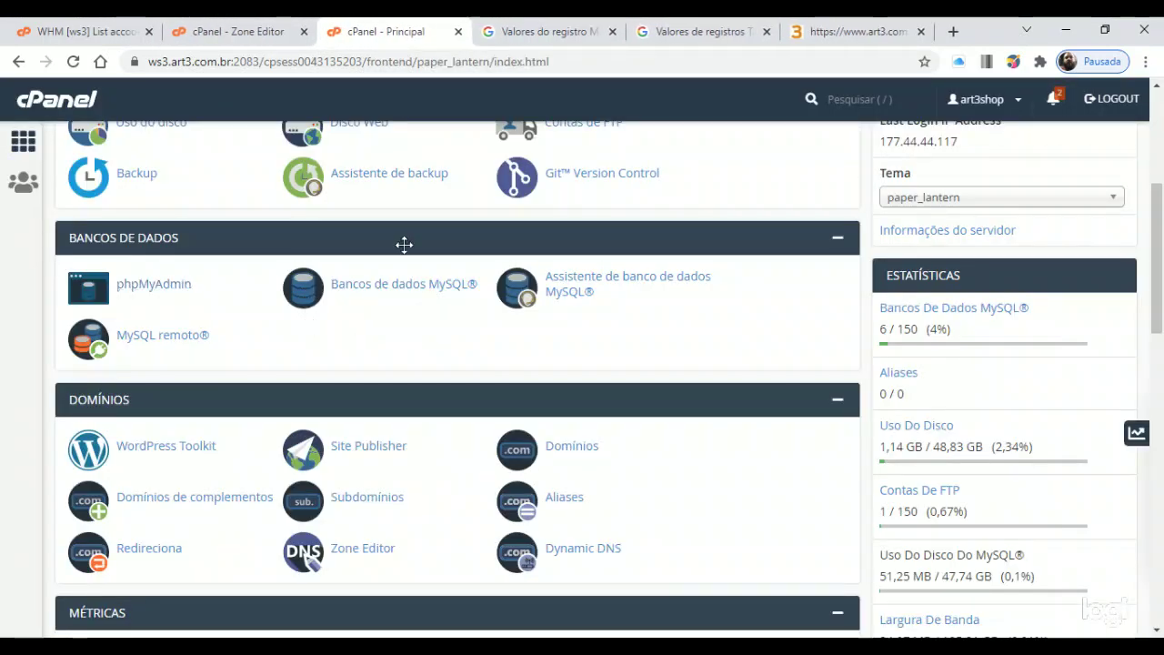
Open the Bancos de dados MySQL® page and review art3shop_teste in the current databases list
{"action": "left_click", "coordinate": [420, 287]}
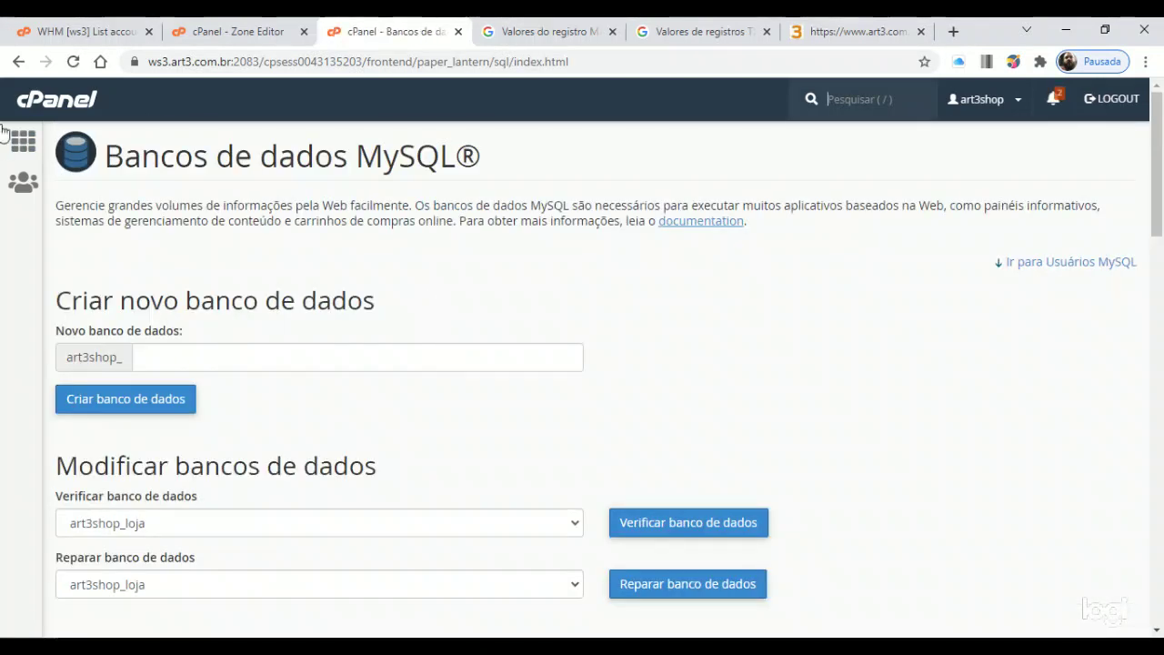
{"action": "left_click", "coordinate": [17, 63]}
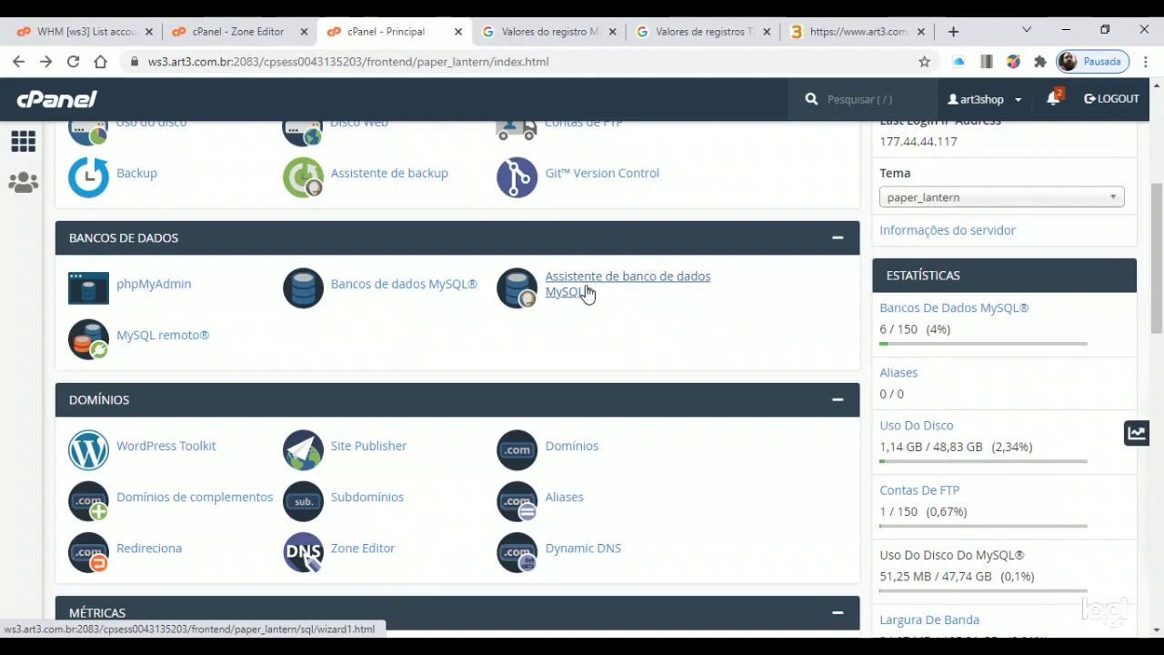
{"action": "left_click", "coordinate": [398, 290]}
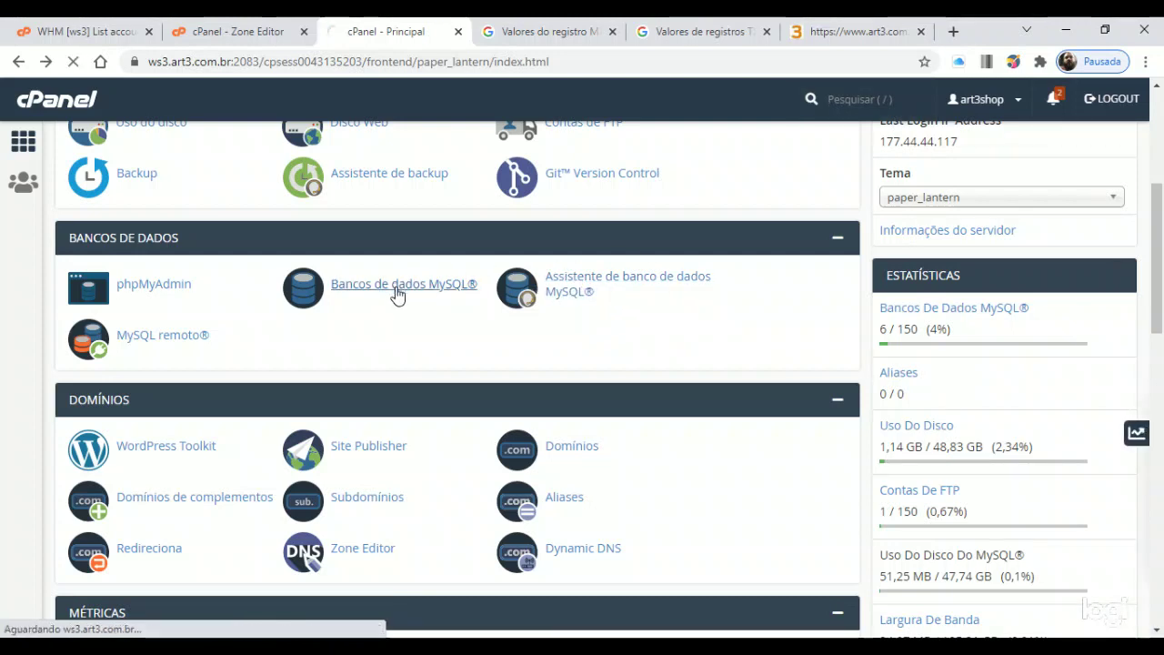
{"action": "scroll", "coordinate": [419, 323], "scroll_direction": "down", "scroll_amount": 2}
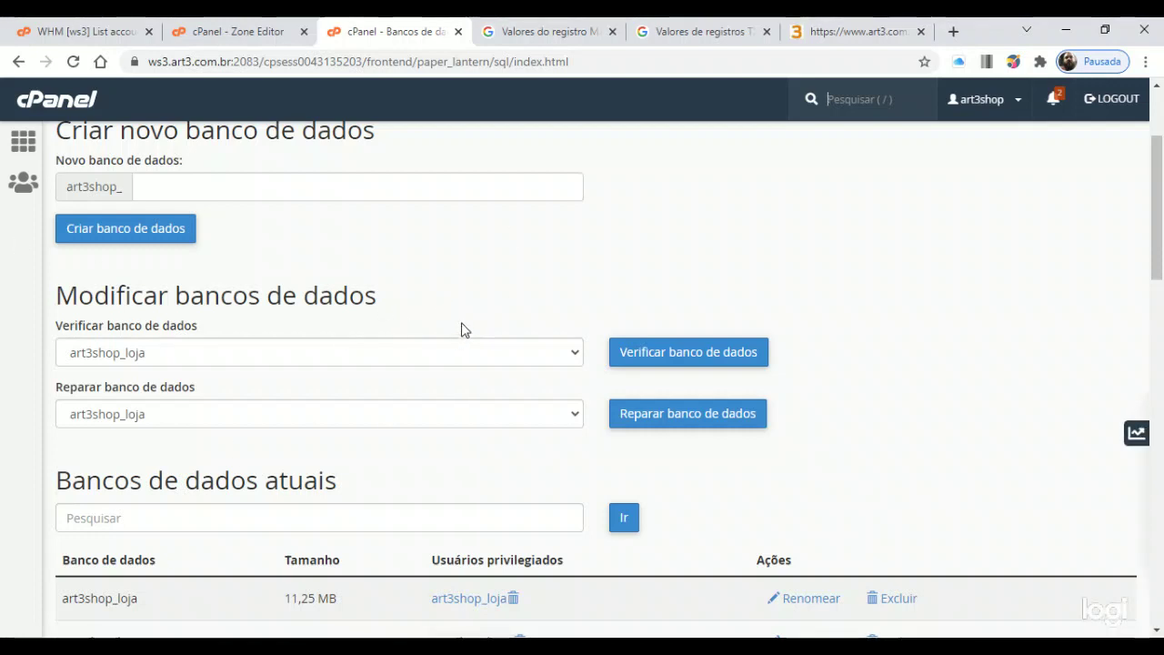
{"action": "scroll", "coordinate": [501, 314], "scroll_direction": "up", "scroll_amount": 2}
{"action": "scroll", "coordinate": [400, 264], "scroll_direction": "down", "scroll_amount": 8}
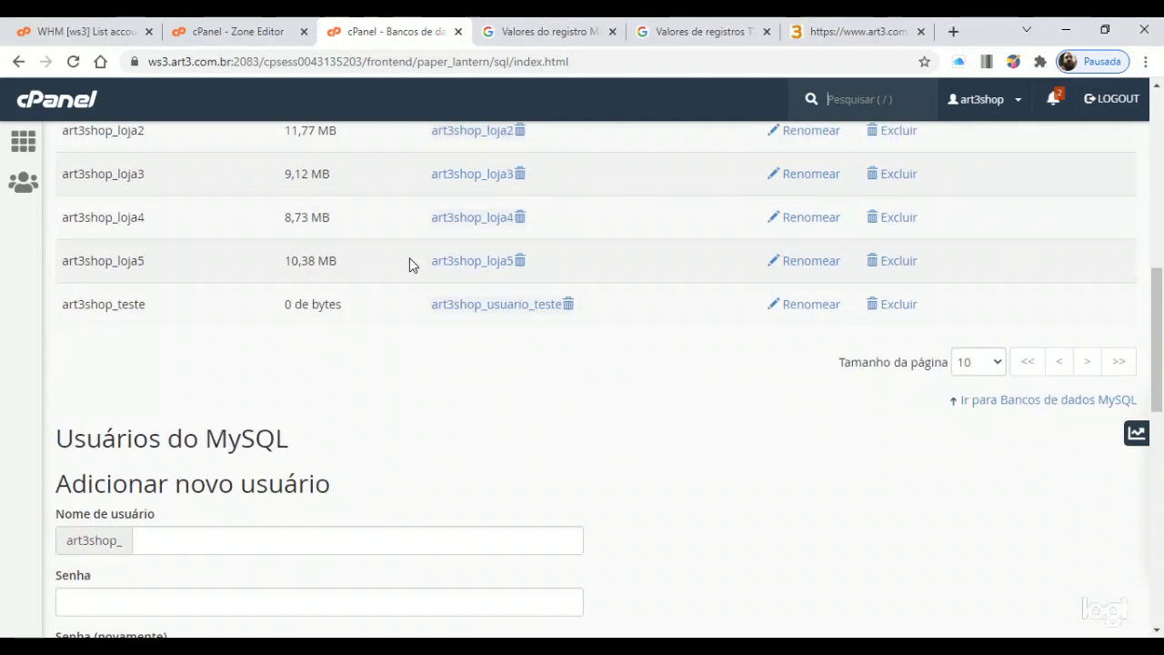
{"action": "scroll", "coordinate": [410, 260], "scroll_direction": "up", "scroll_amount": 1}
{"action": "scroll", "coordinate": [417, 261], "scroll_direction": "up", "scroll_amount": 1}
{"action": "left_click_drag", "start_coordinate": [69, 256], "coordinate": [285, 466]}
Check that art3shop_usuario_teste appears in the Usuários atuais list
{"action": "scroll", "coordinate": [282, 454], "scroll_direction": "down", "scroll_amount": 3}
{"action": "scroll", "coordinate": [406, 268], "scroll_direction": "down", "scroll_amount": 6}
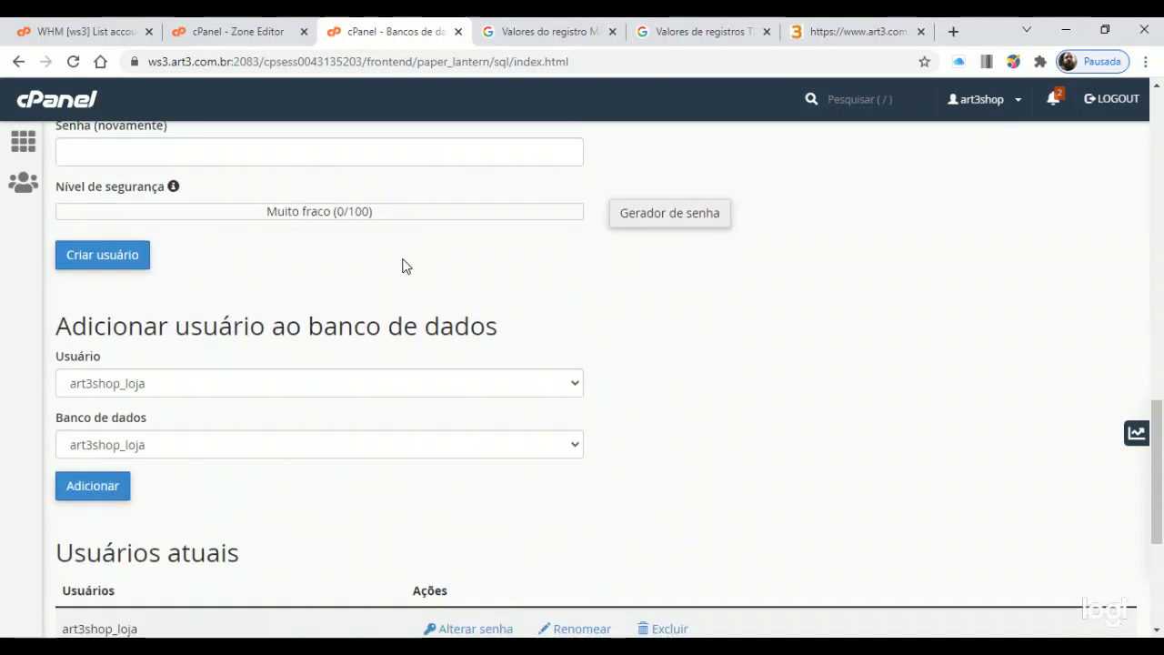
{"action": "left_click_drag", "start_coordinate": [273, 543], "coordinate": [522, 226]}
{"action": "left_click", "coordinate": [522, 225]}
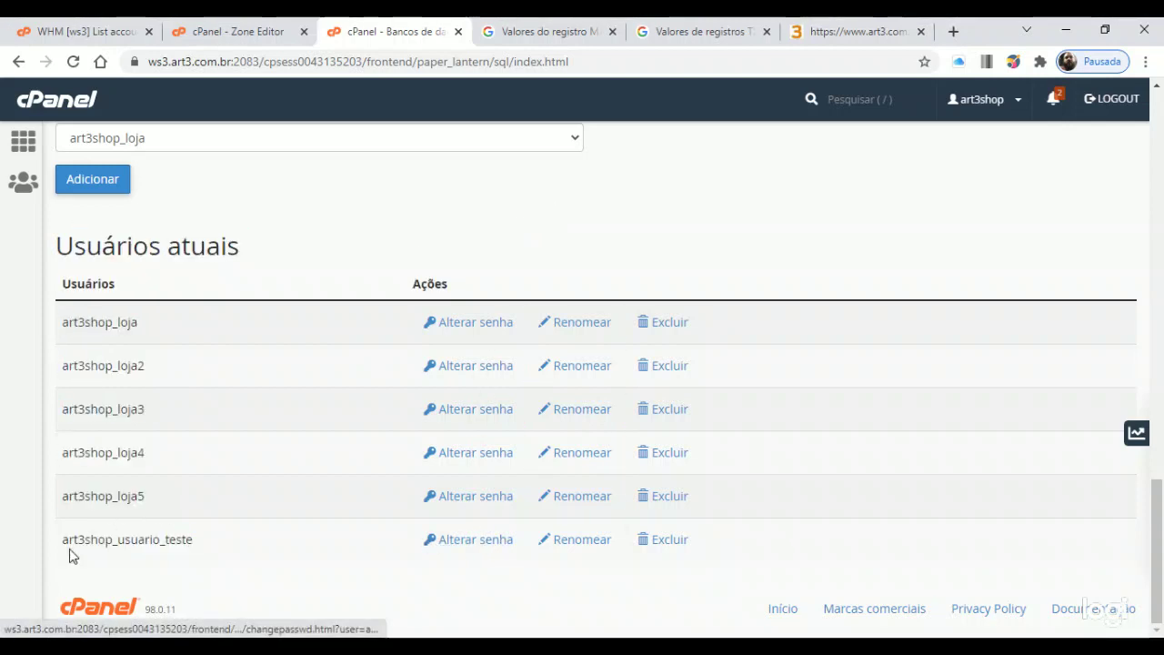
{"action": "left_click_drag", "start_coordinate": [71, 550], "coordinate": [244, 560]}
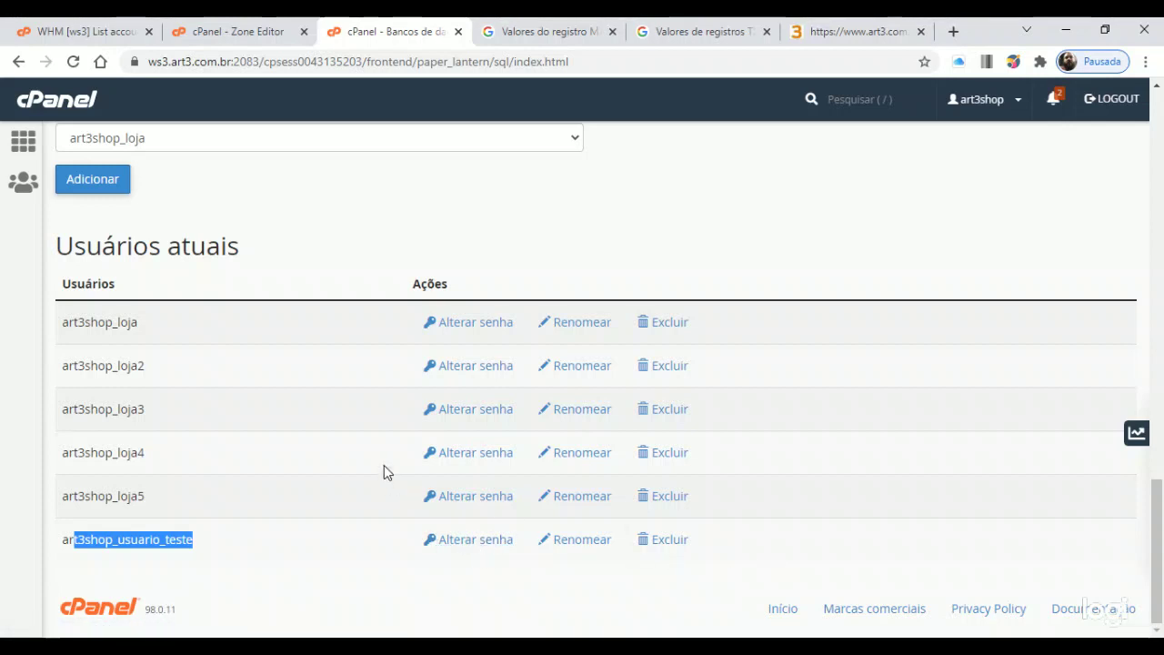
{"action": "scroll", "coordinate": [405, 470], "scroll_direction": "up", "scroll_amount": 5}
{"action": "scroll", "coordinate": [454, 468], "scroll_direction": "down", "scroll_amount": 2}
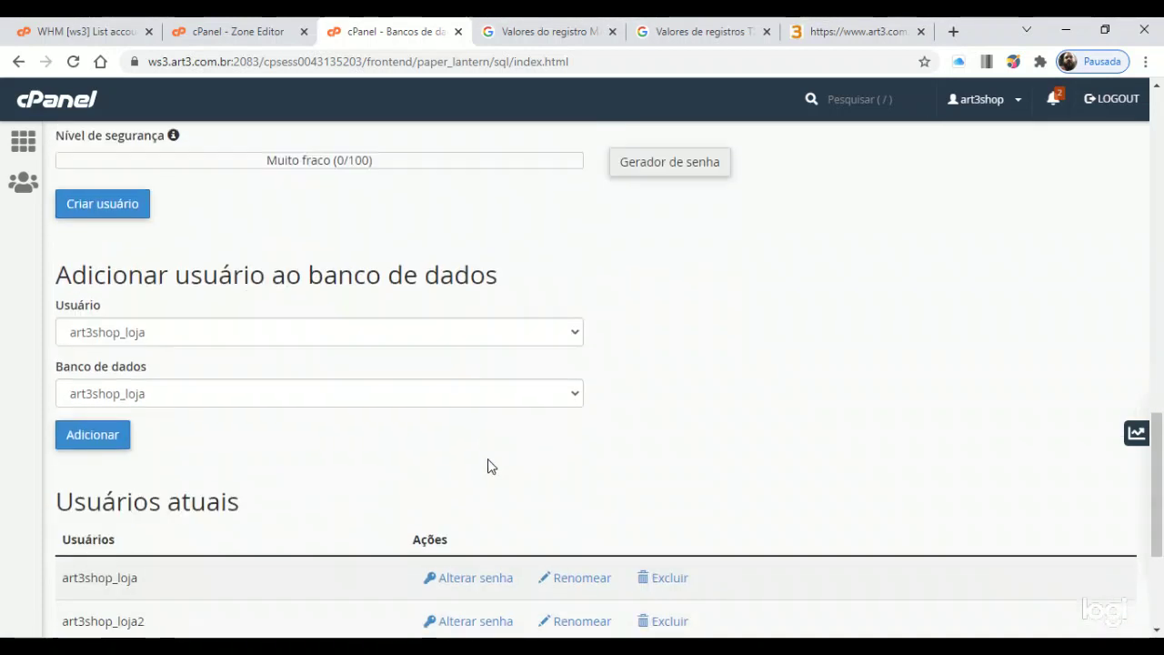
Add user art3shop_loja to database art3shop_teste, then go back to the MySQL databases page
{"action": "left_click", "coordinate": [386, 327]}
{"action": "left_click", "coordinate": [294, 444]}
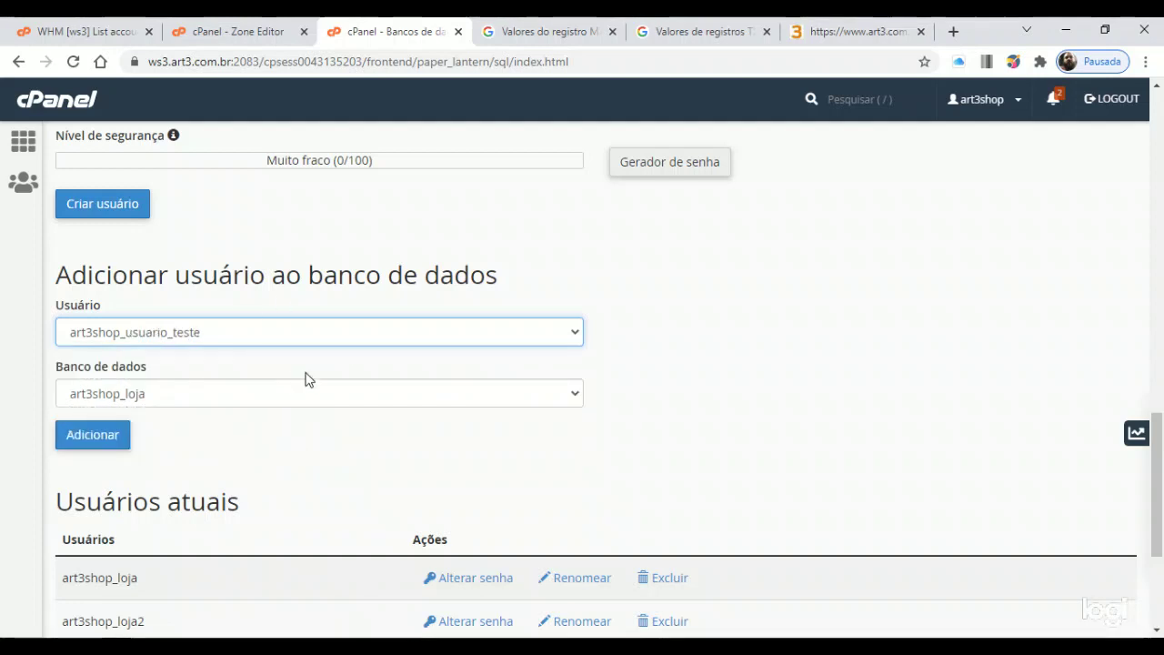
{"action": "left_click", "coordinate": [299, 393]}
{"action": "left_click", "coordinate": [431, 342]}
{"action": "left_click", "coordinate": [431, 337]}
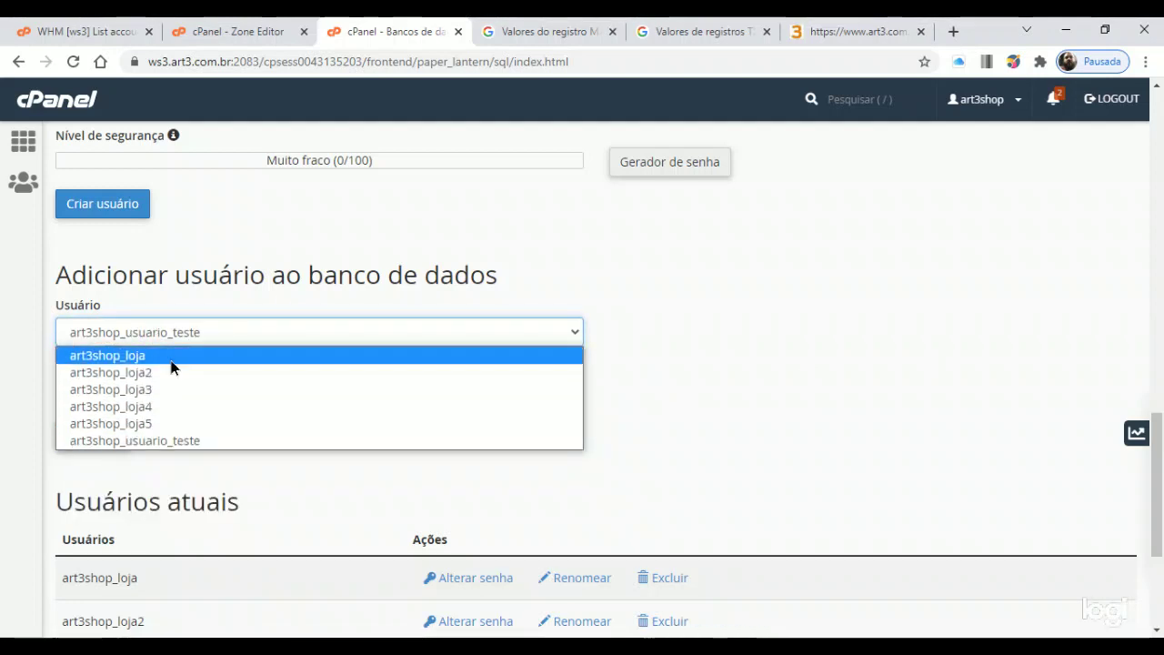
{"action": "left_click", "coordinate": [170, 357]}
{"action": "left_click", "coordinate": [254, 403]}
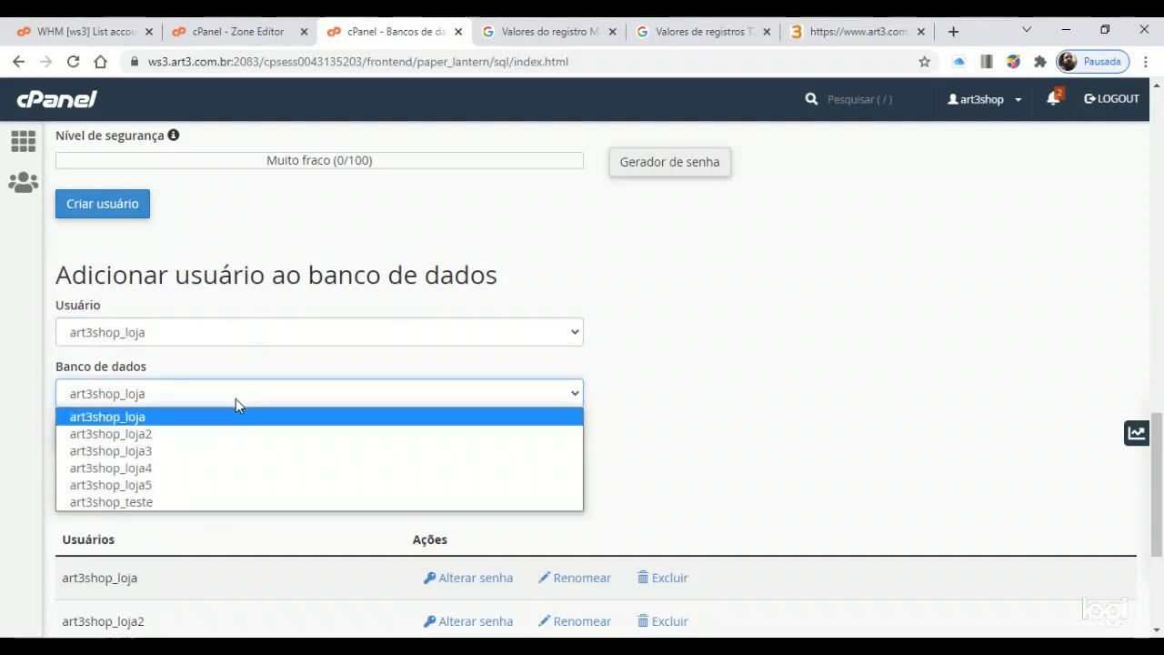
{"action": "left_click", "coordinate": [169, 502]}
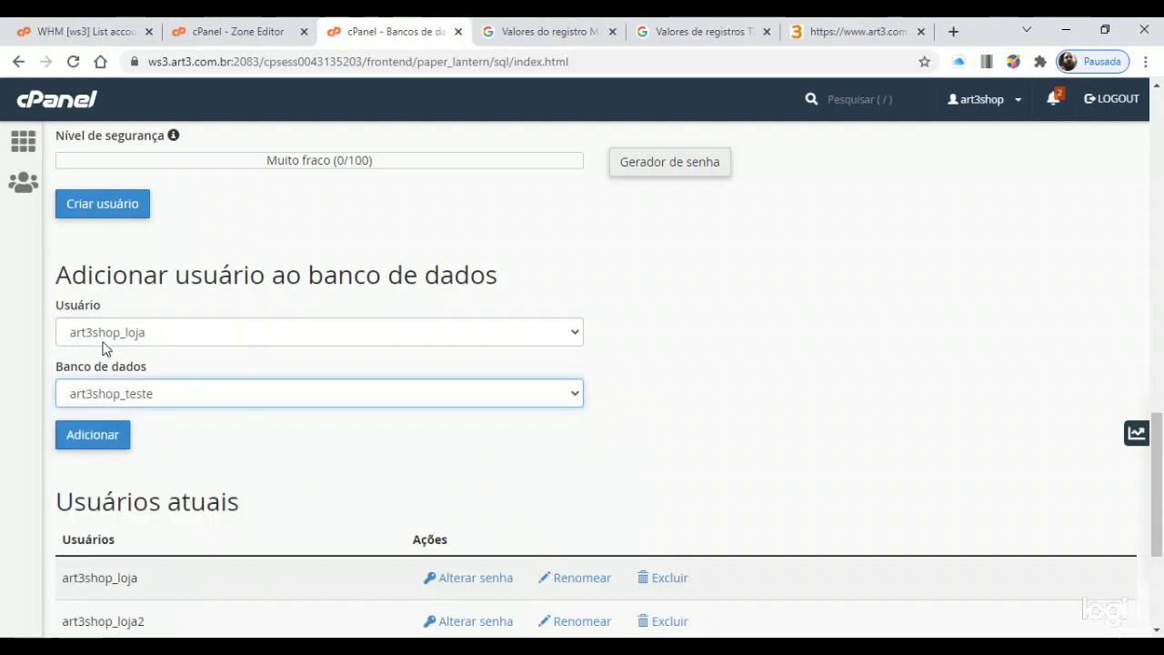
{"action": "left_click", "coordinate": [115, 438]}
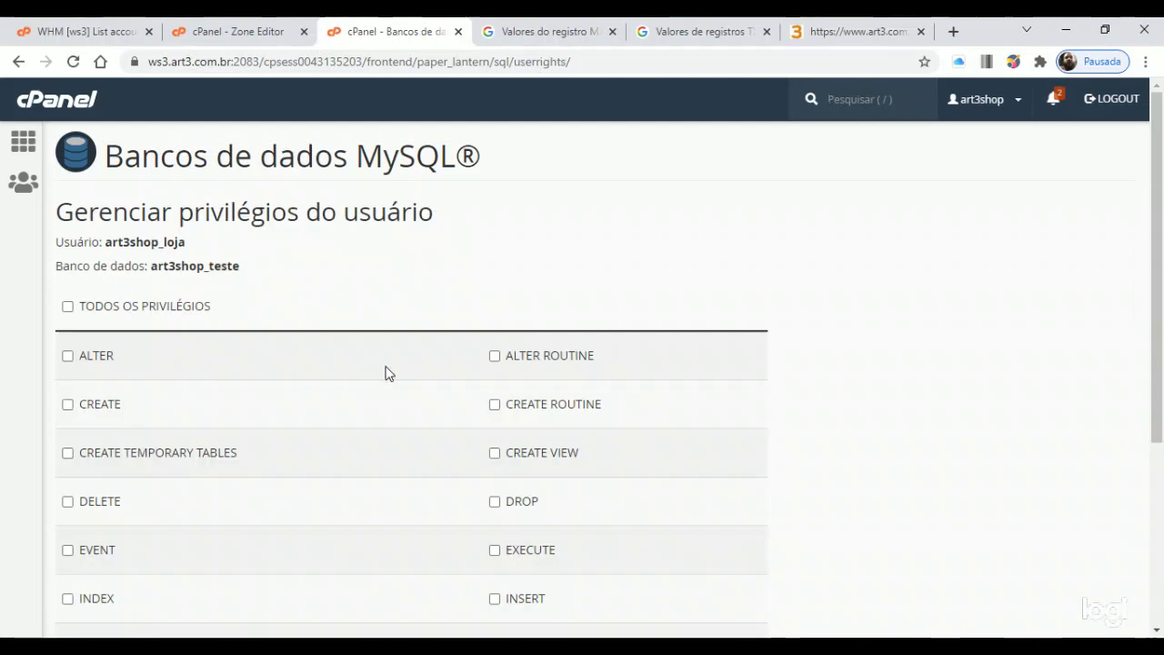
{"action": "scroll", "coordinate": [309, 374], "scroll_direction": "down", "scroll_amount": 3}
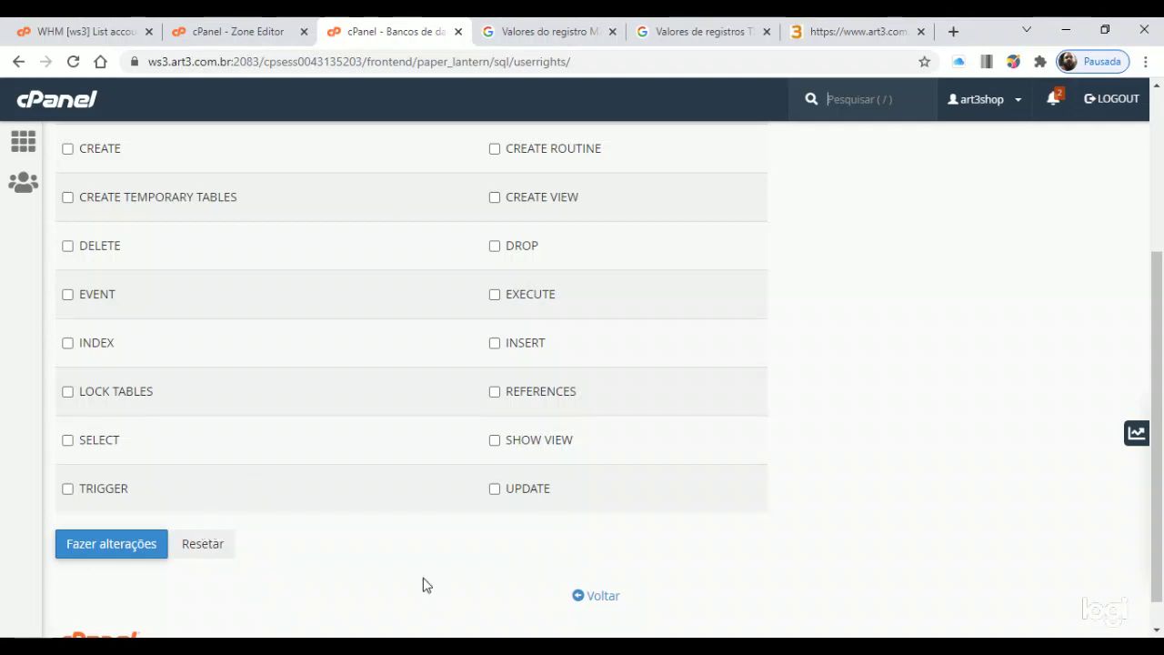
{"action": "left_click", "coordinate": [602, 596]}
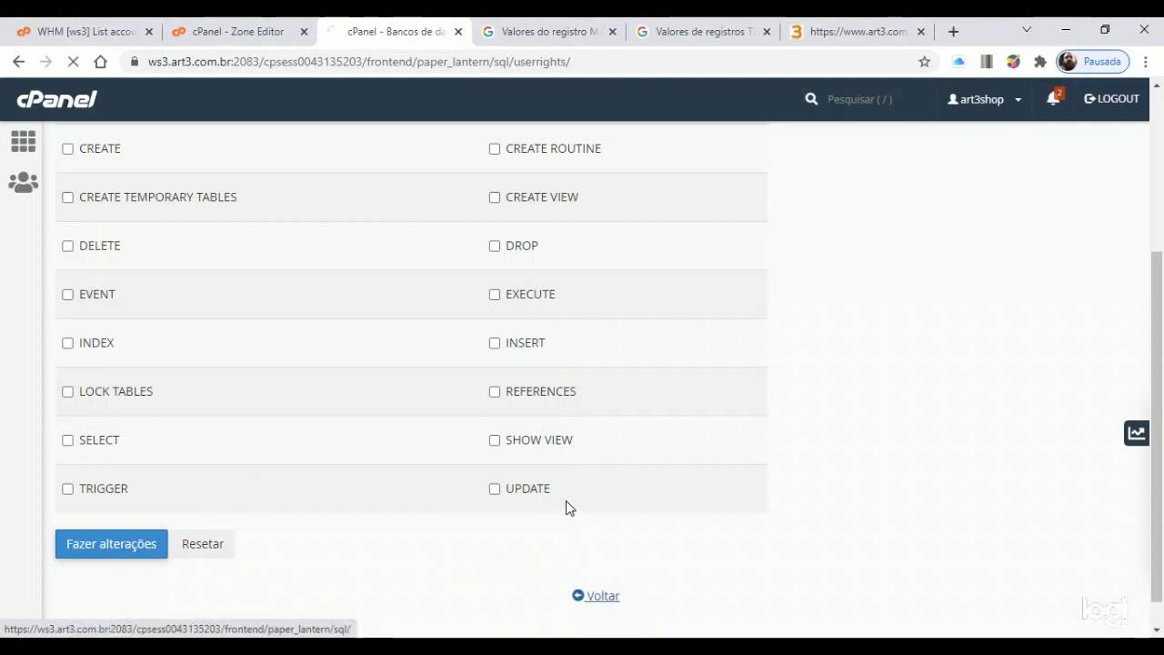
Confirm art3shop_teste lists art3shop_usuario_teste as privileged user, then return to cPanel home
{"action": "scroll", "coordinate": [423, 429], "scroll_direction": "down", "scroll_amount": 4}
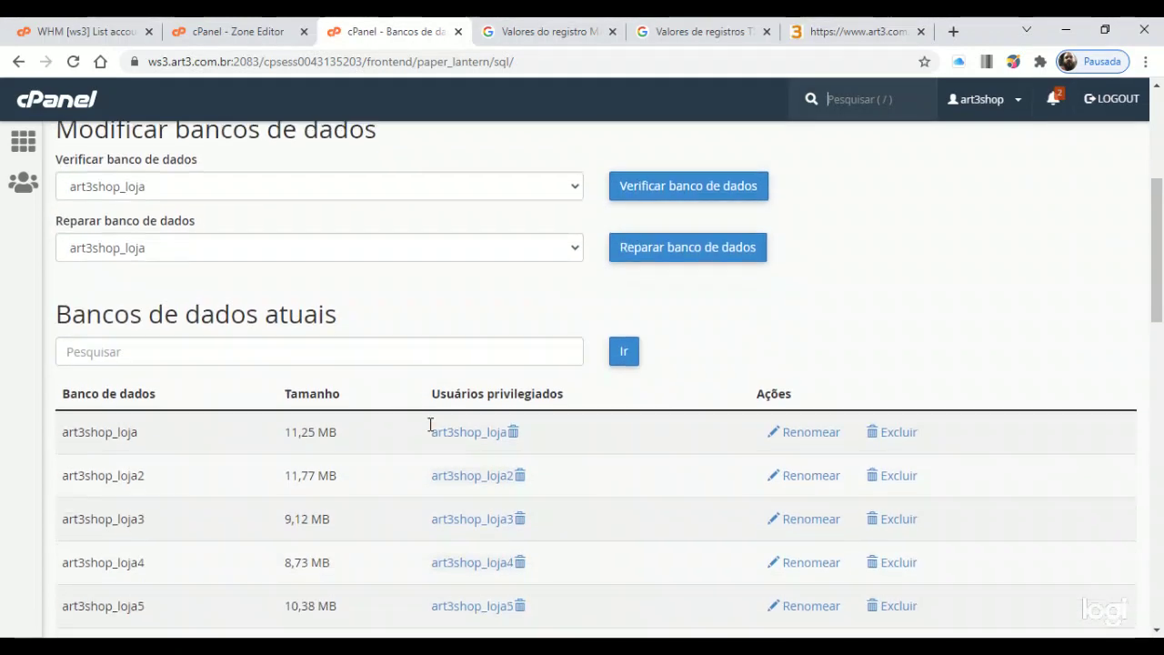
{"action": "scroll", "coordinate": [361, 408], "scroll_direction": "down", "scroll_amount": 2}
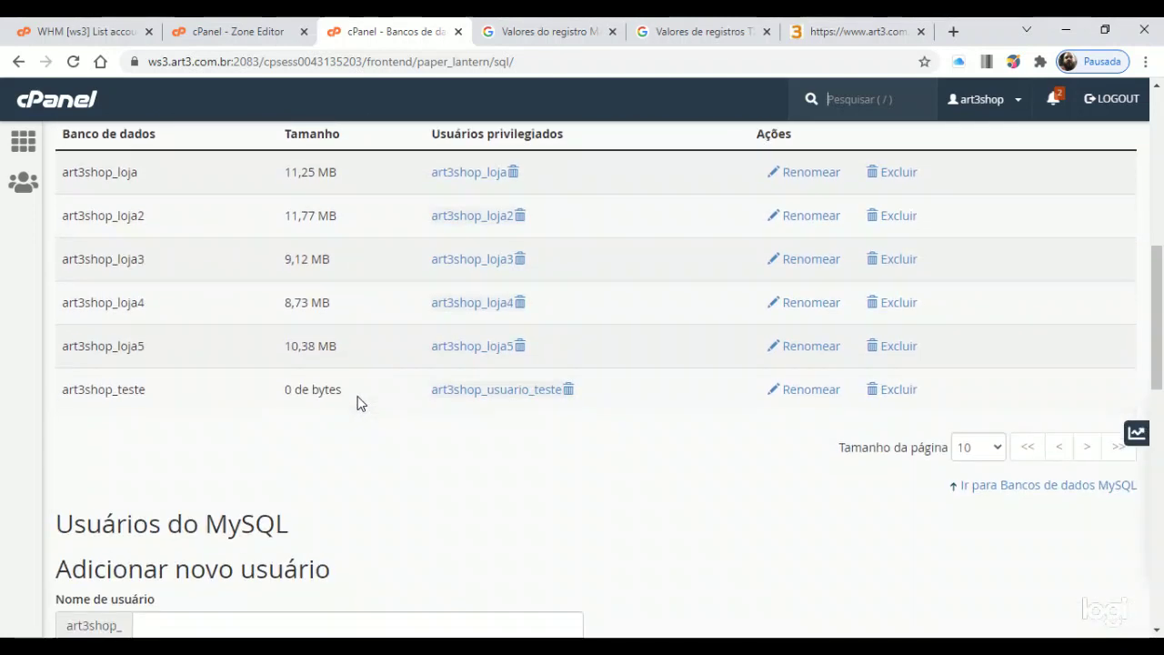
{"action": "scroll", "coordinate": [359, 402], "scroll_direction": "down", "scroll_amount": 7}
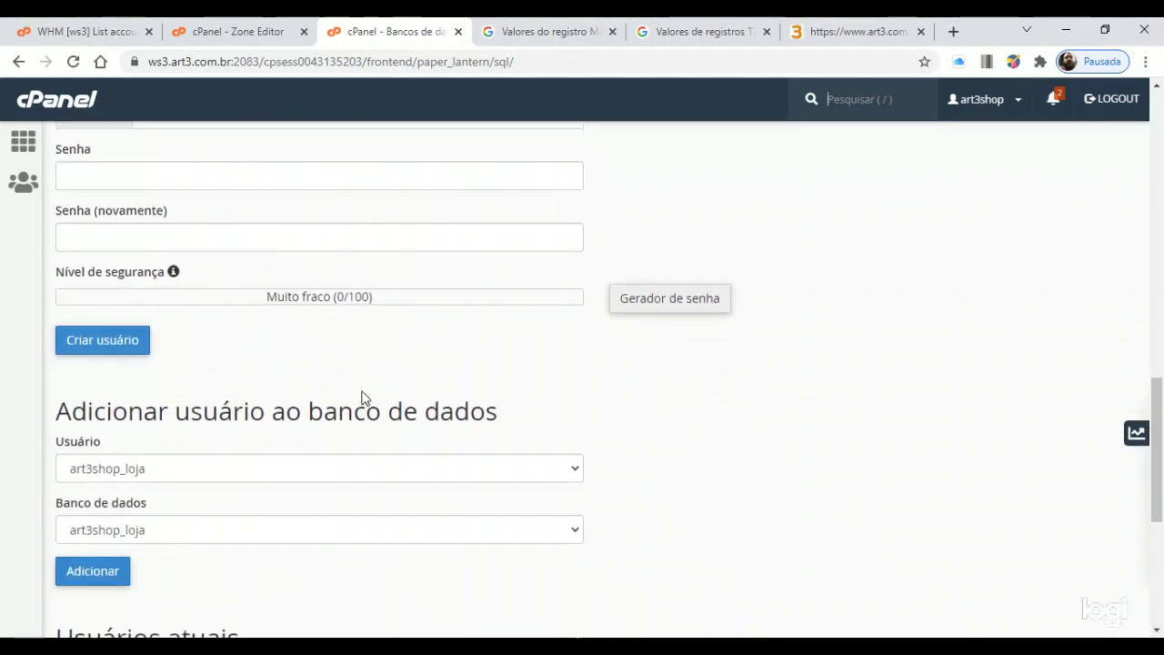
{"action": "scroll", "coordinate": [364, 399], "scroll_direction": "down", "scroll_amount": 2}
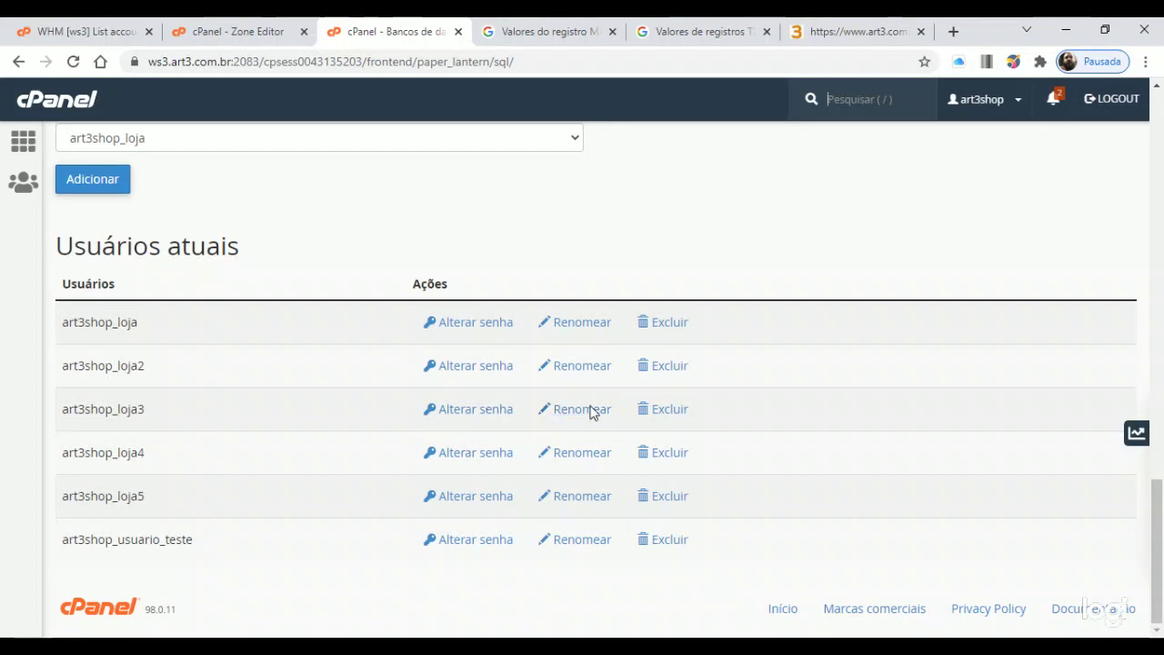
{"action": "scroll", "coordinate": [563, 462], "scroll_direction": "up", "scroll_amount": 10}
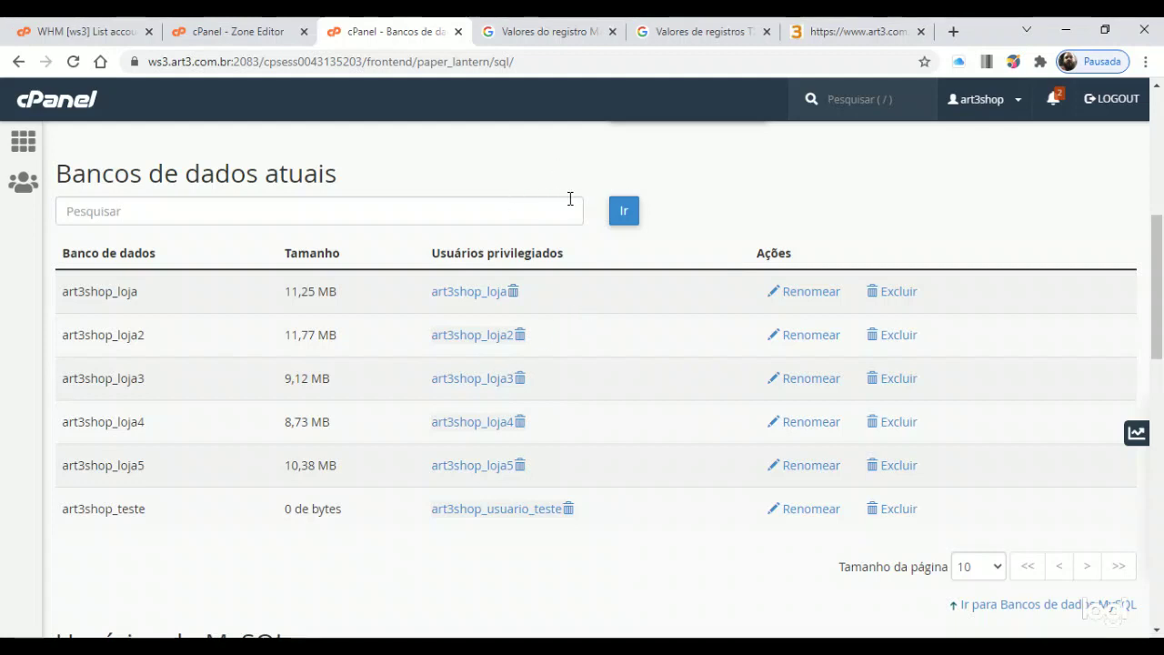
{"action": "scroll", "coordinate": [564, 200], "scroll_direction": "up", "scroll_amount": 3}
{"action": "scroll", "coordinate": [546, 270], "scroll_direction": "up", "scroll_amount": 2}
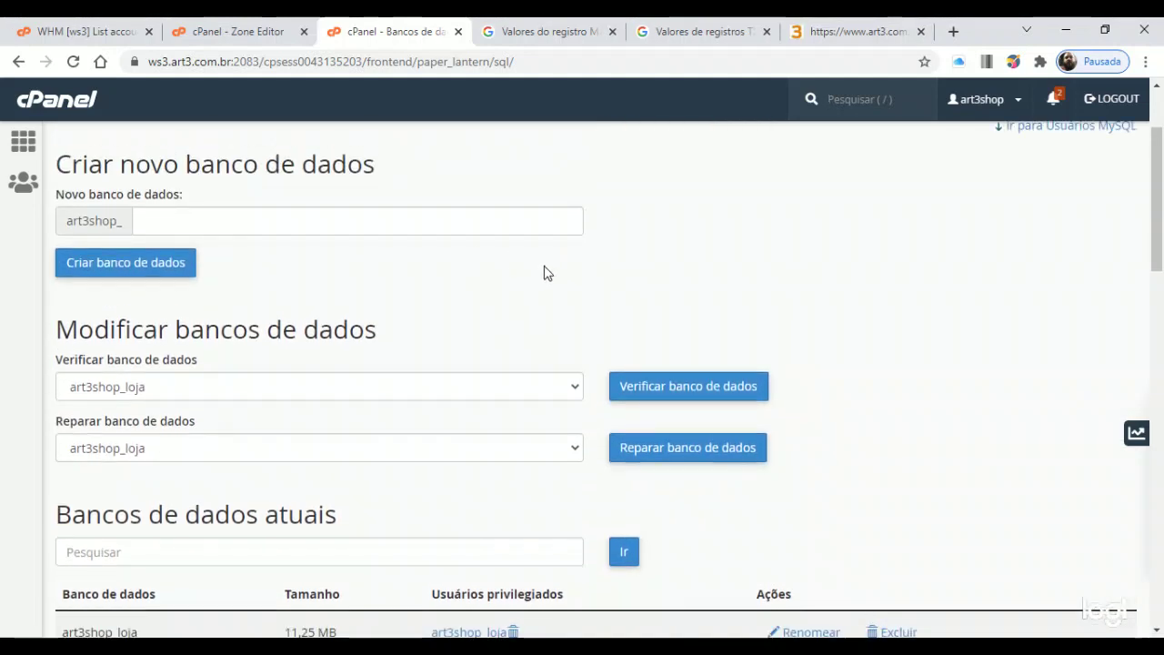
{"action": "scroll", "coordinate": [688, 324], "scroll_direction": "down", "scroll_amount": 5}
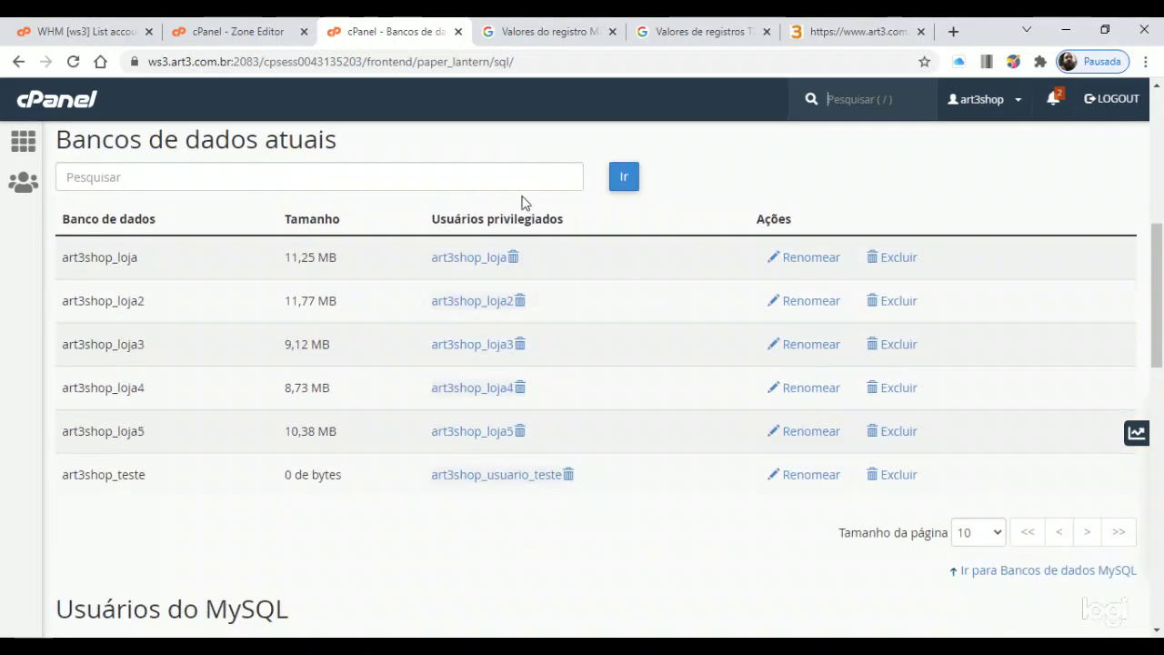
{"action": "scroll", "coordinate": [519, 218], "scroll_direction": "up", "scroll_amount": 5}
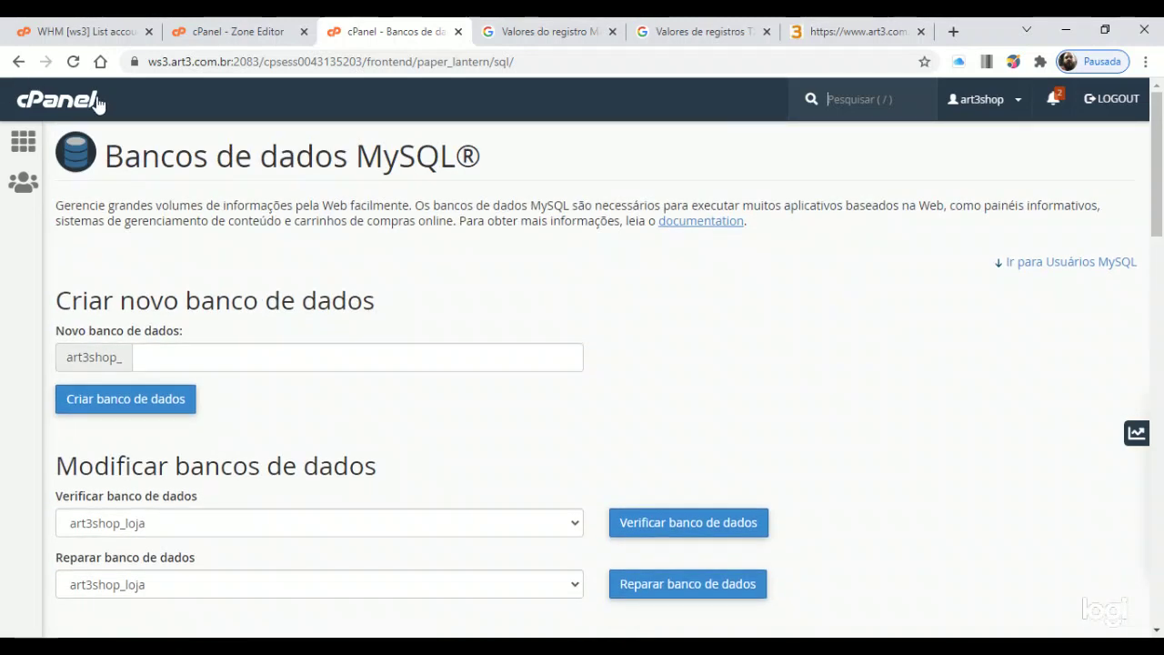
{"action": "left_click", "coordinate": [69, 100]}
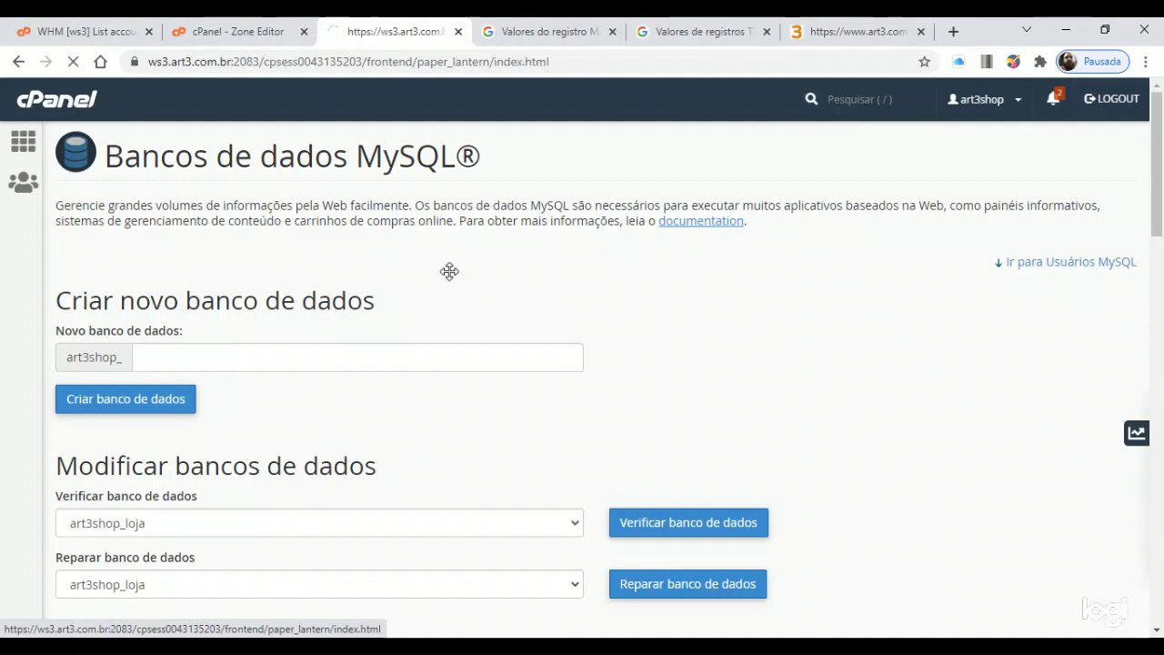
Open the MySQL remoto page and review its add-host form and existing access hosts
{"action": "scroll", "coordinate": [489, 311], "scroll_direction": "down", "scroll_amount": 3}
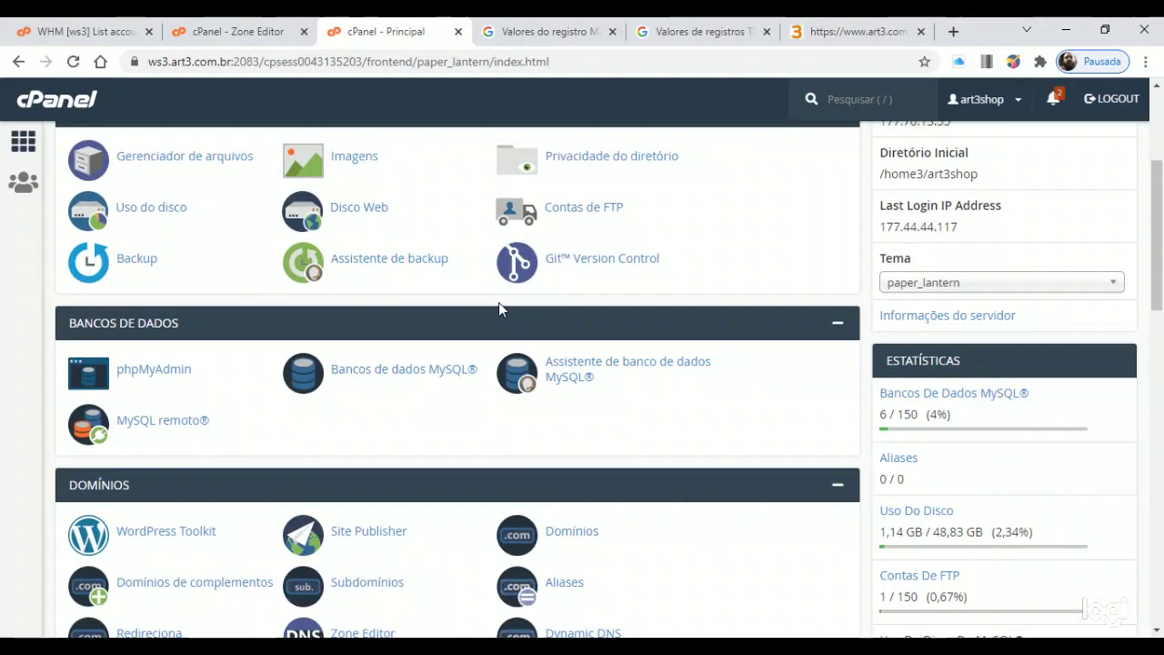
{"action": "scroll", "coordinate": [478, 292], "scroll_direction": "up", "scroll_amount": 2}
{"action": "scroll", "coordinate": [477, 304], "scroll_direction": "down", "scroll_amount": 3}
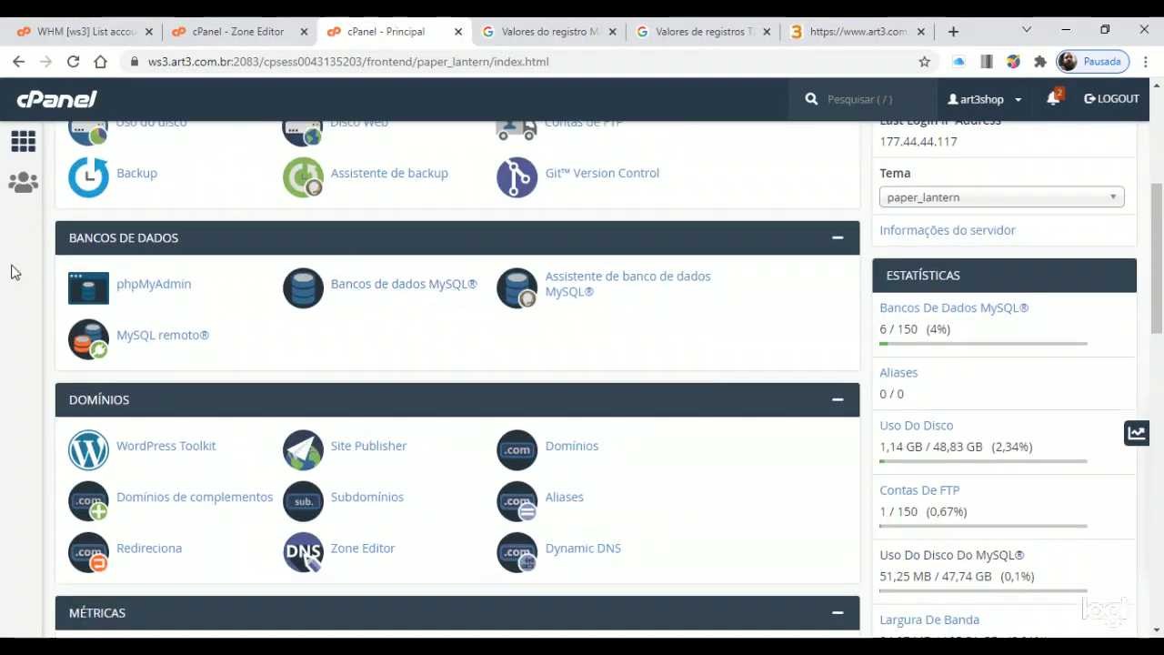
{"action": "left_click", "coordinate": [177, 340]}
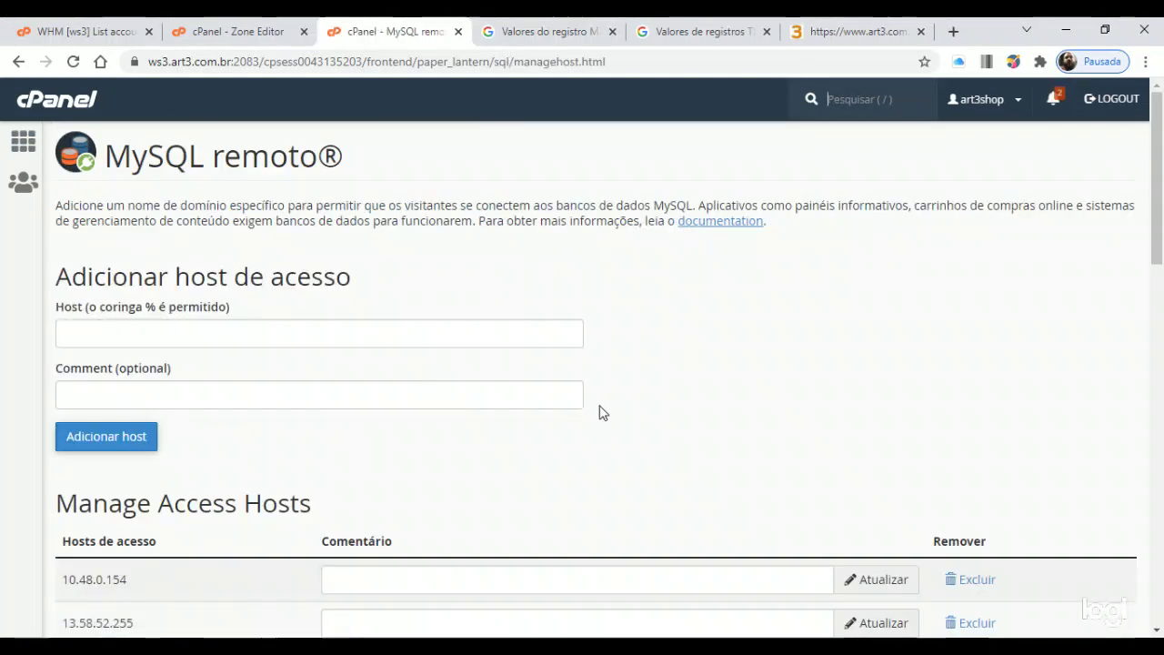
{"action": "scroll", "coordinate": [587, 401], "scroll_direction": "down", "scroll_amount": 15}
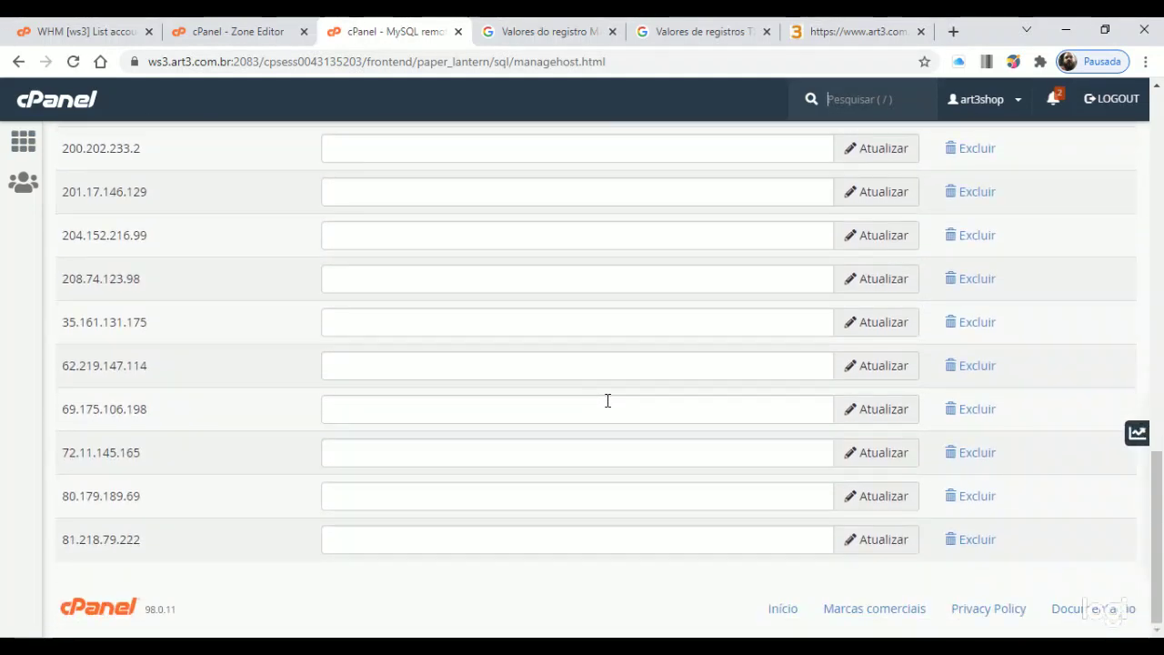
{"action": "scroll", "coordinate": [612, 401], "scroll_direction": "up", "scroll_amount": 15}
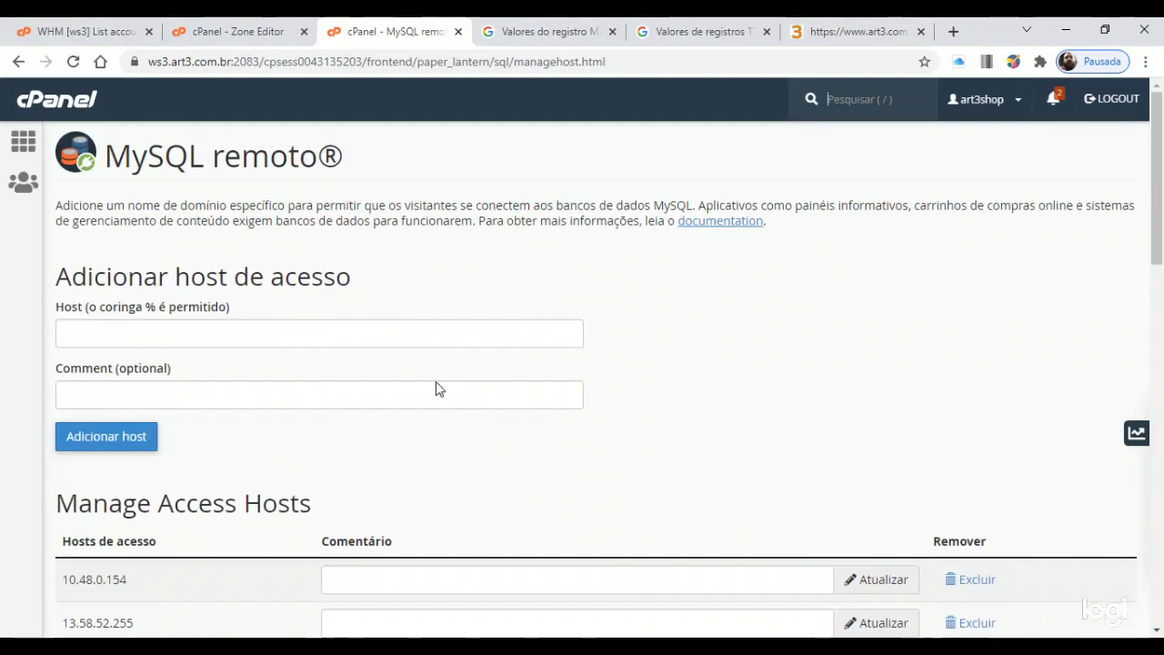
{"action": "left_click", "coordinate": [336, 333]}
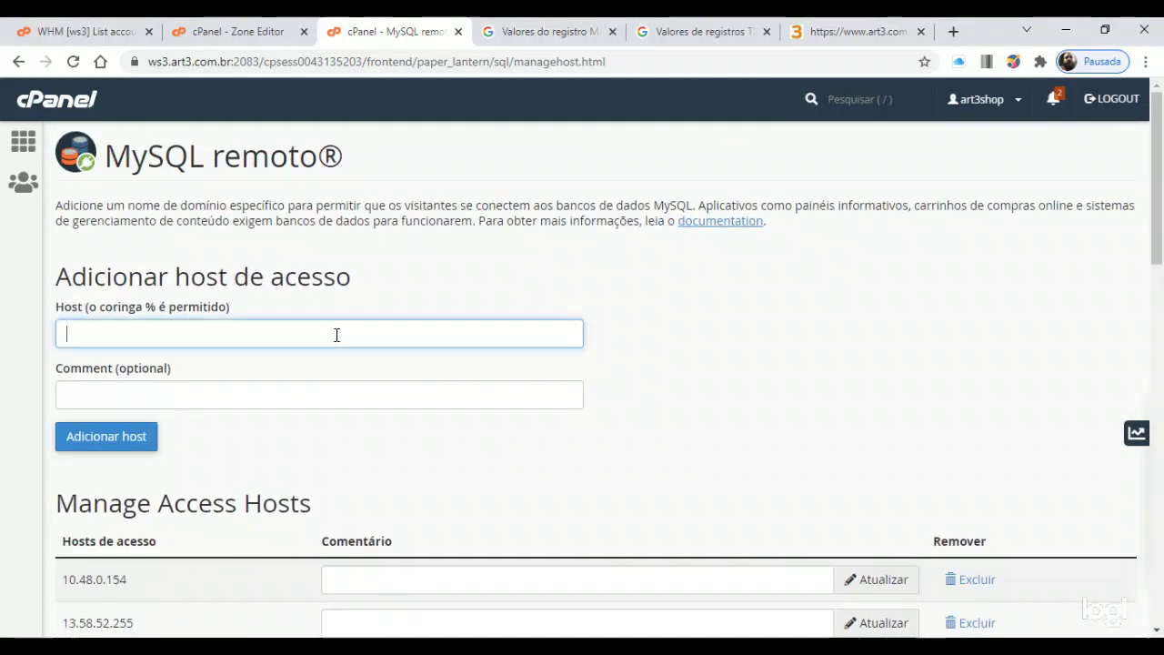
Begin typing an access host in the Host field, entering '%' and then a partial '188.' address
{"action": "type", "text": "%"}
{"action": "type", "text": "188"}
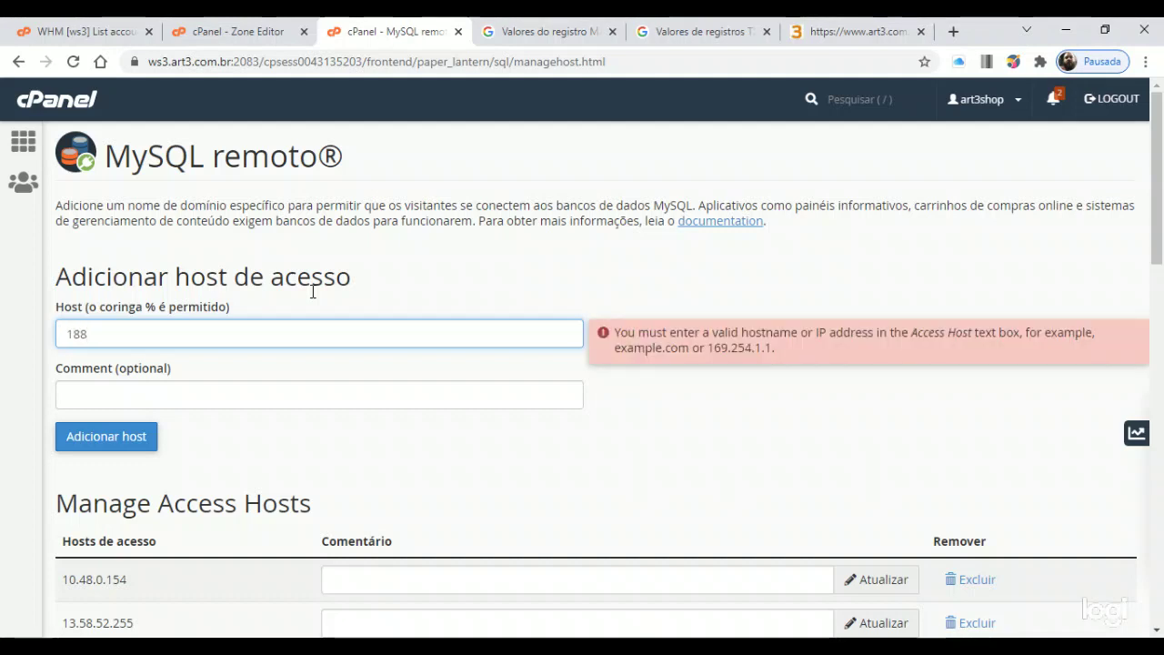
{"action": "type", "text": "."}
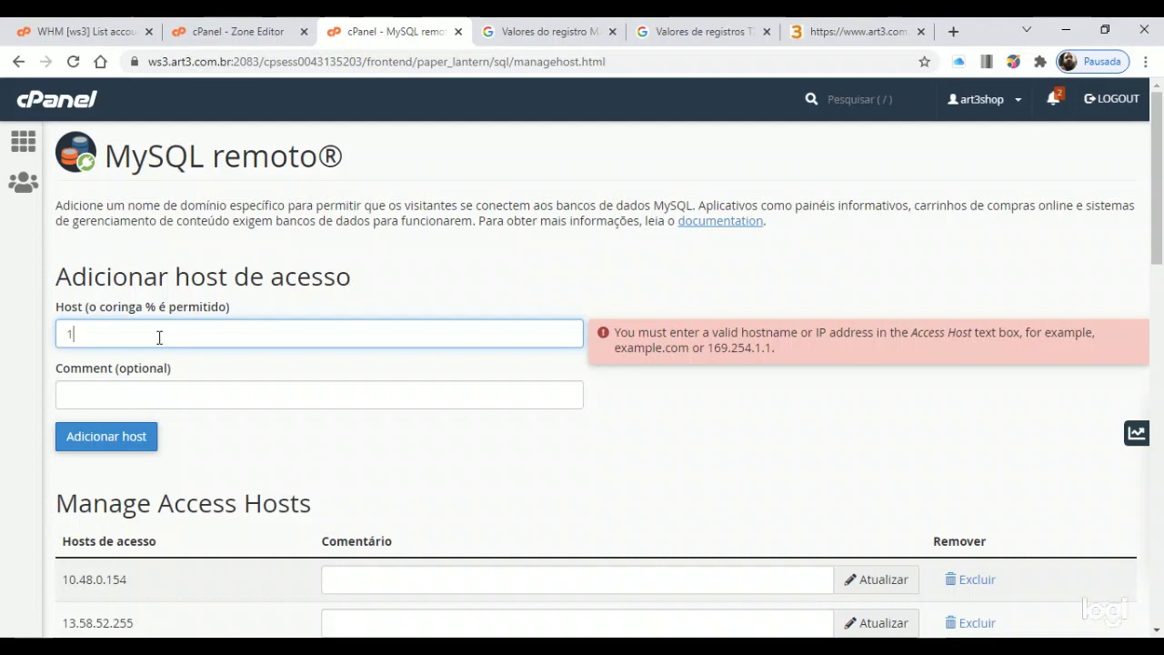
Scroll through the Manage Access Hosts list to review the existing remote hosts
{"action": "scroll", "coordinate": [164, 318], "scroll_direction": "down", "scroll_amount": 8}
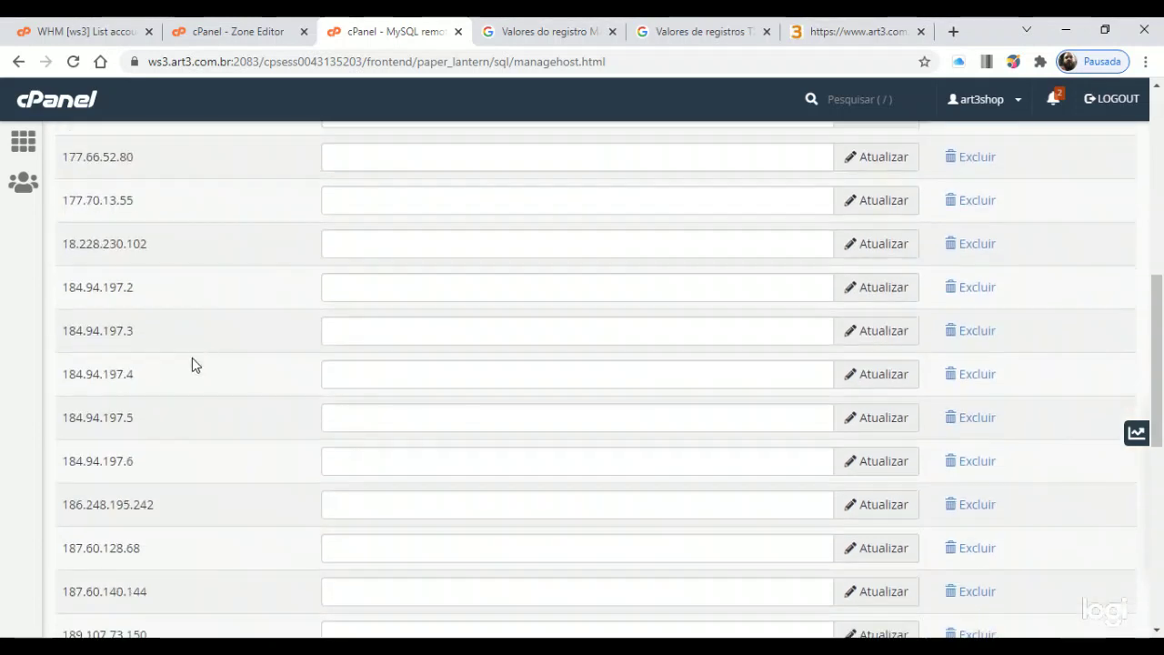
{"action": "scroll", "coordinate": [212, 330], "scroll_direction": "down", "scroll_amount": 5}
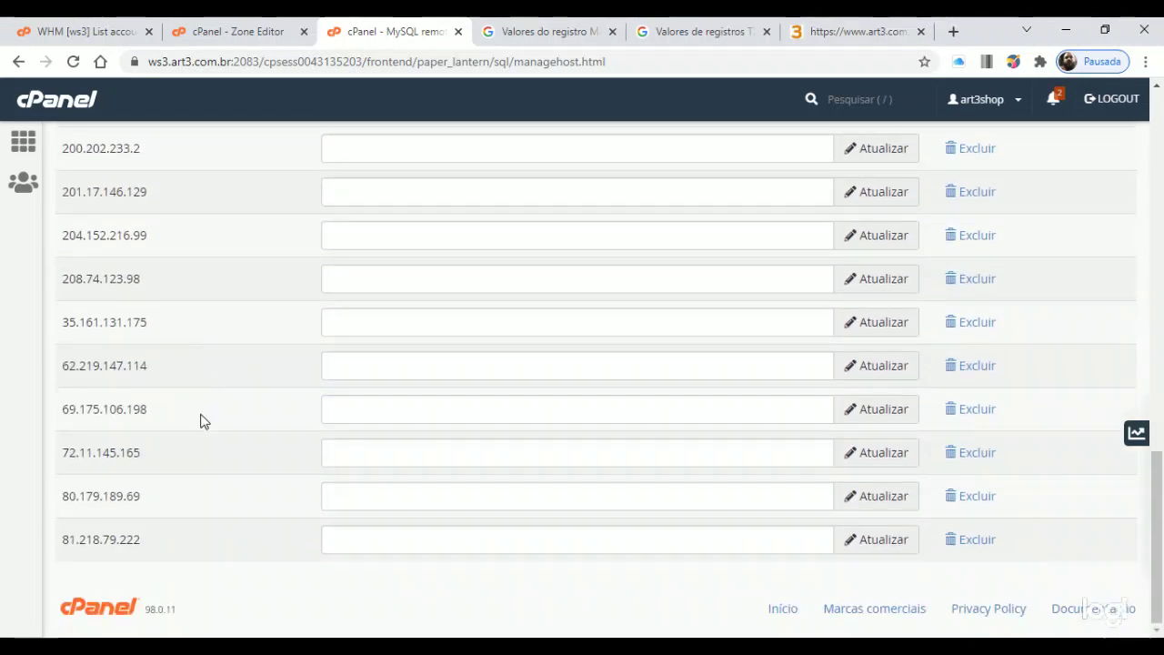
{"action": "scroll", "coordinate": [218, 460], "scroll_direction": "up", "scroll_amount": 13}
{"action": "scroll", "coordinate": [230, 462], "scroll_direction": "down", "scroll_amount": 8}
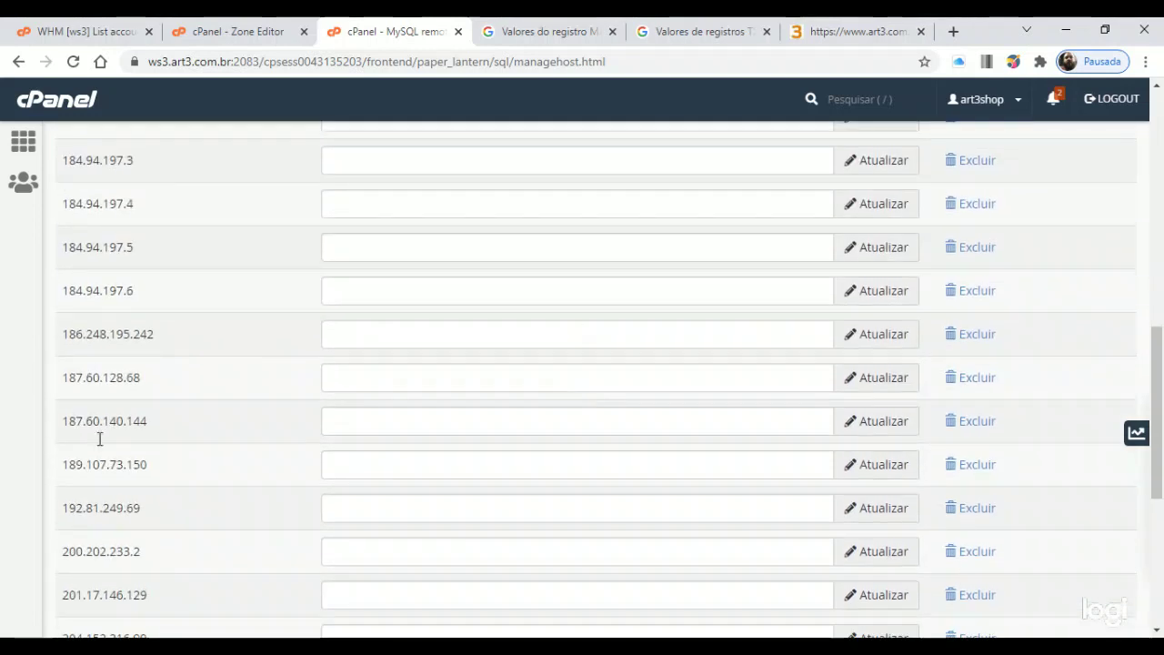
{"action": "scroll", "coordinate": [237, 506], "scroll_direction": "up", "scroll_amount": 3}
{"action": "scroll", "coordinate": [234, 499], "scroll_direction": "down", "scroll_amount": 7}
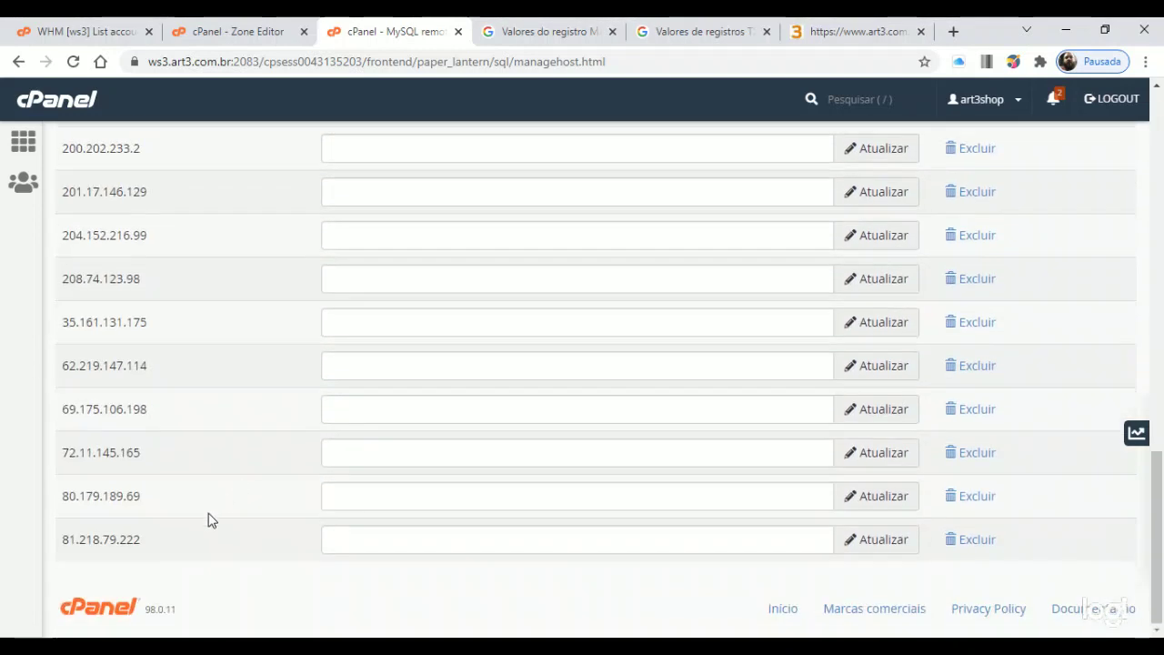
{"action": "scroll", "coordinate": [213, 507], "scroll_direction": "up", "scroll_amount": 13}
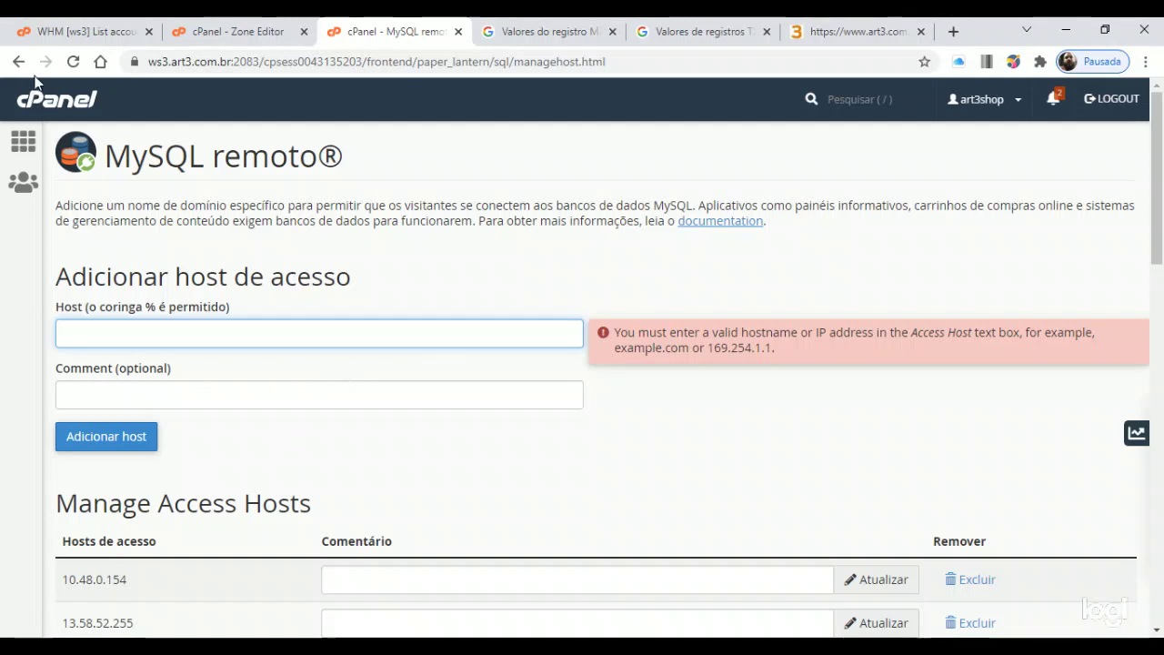
Return to the cPanel home page and check the statistics showing 6 of 150 MySQL databases
{"action": "left_click", "coordinate": [69, 96]}
{"action": "scroll", "coordinate": [473, 354], "scroll_direction": "down", "scroll_amount": 5}
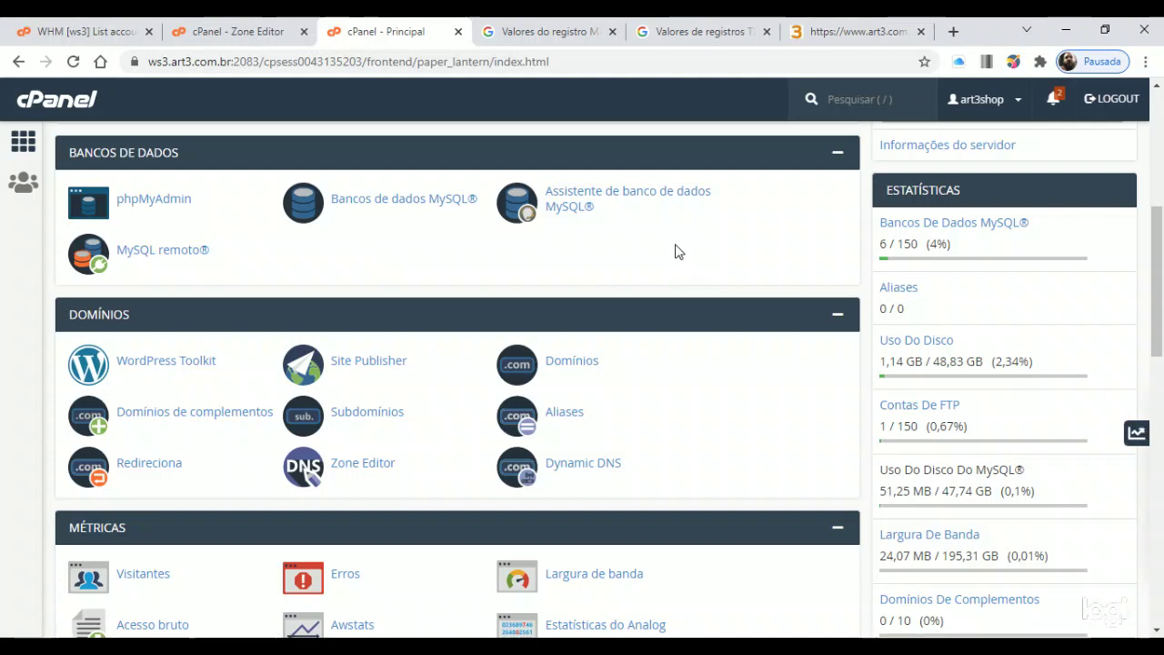
{"action": "scroll", "coordinate": [678, 255], "scroll_direction": "up", "scroll_amount": 2}
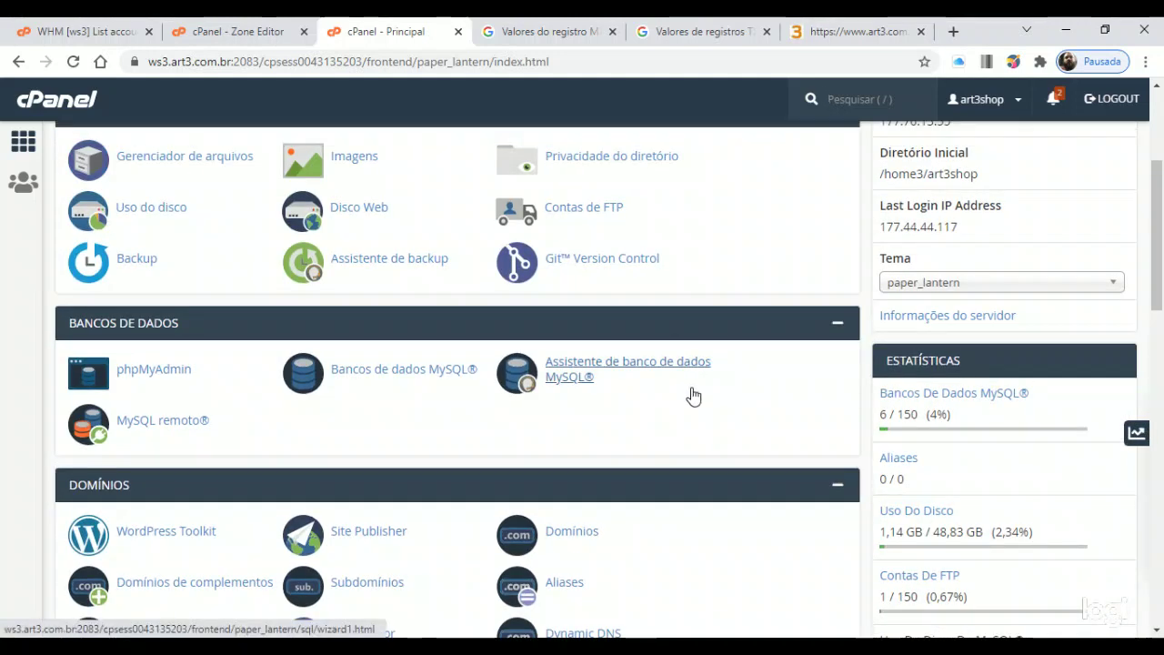